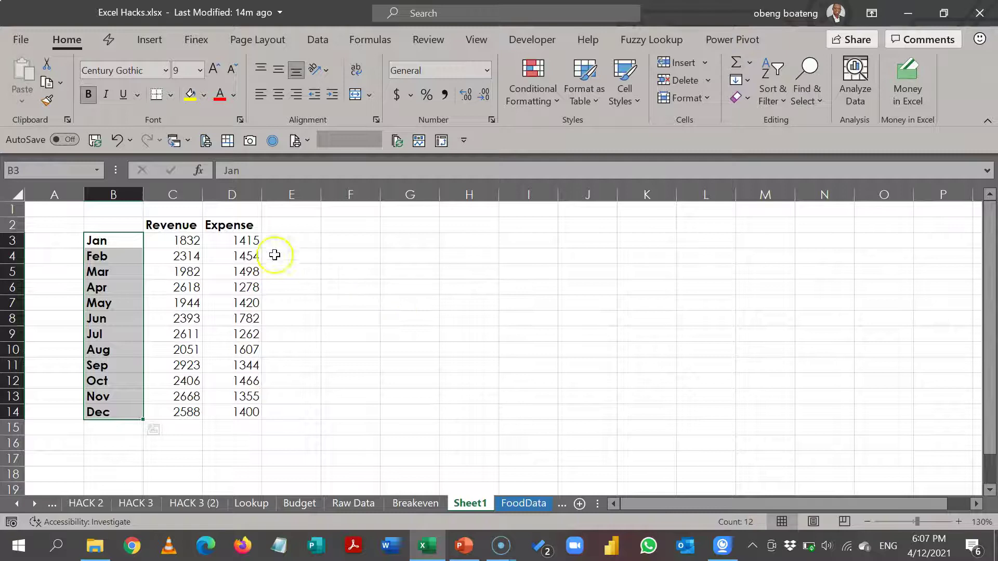
- Select cells C4, D4, F3 and H4 around the Revenue/Expense table
click(190, 251)
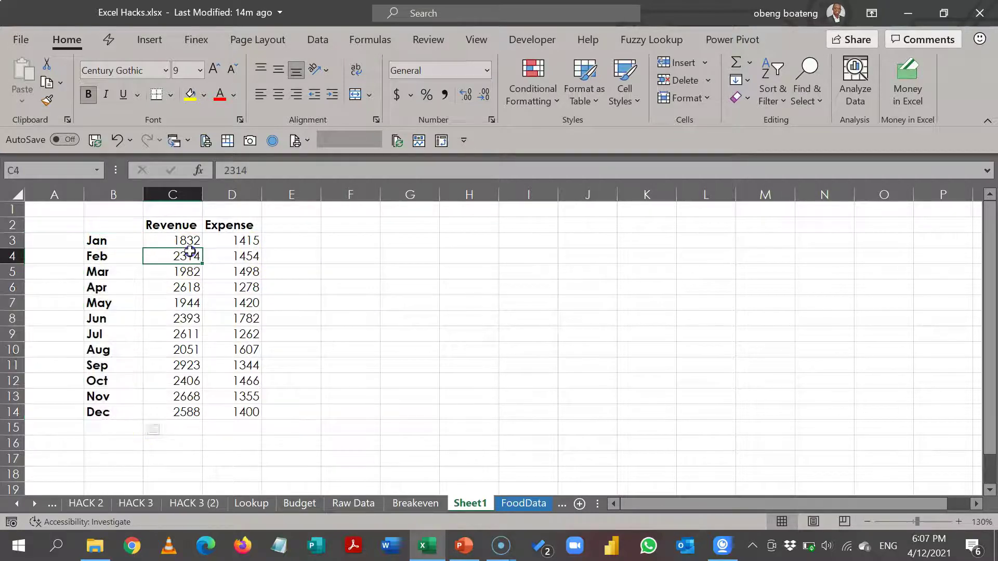
click(257, 253)
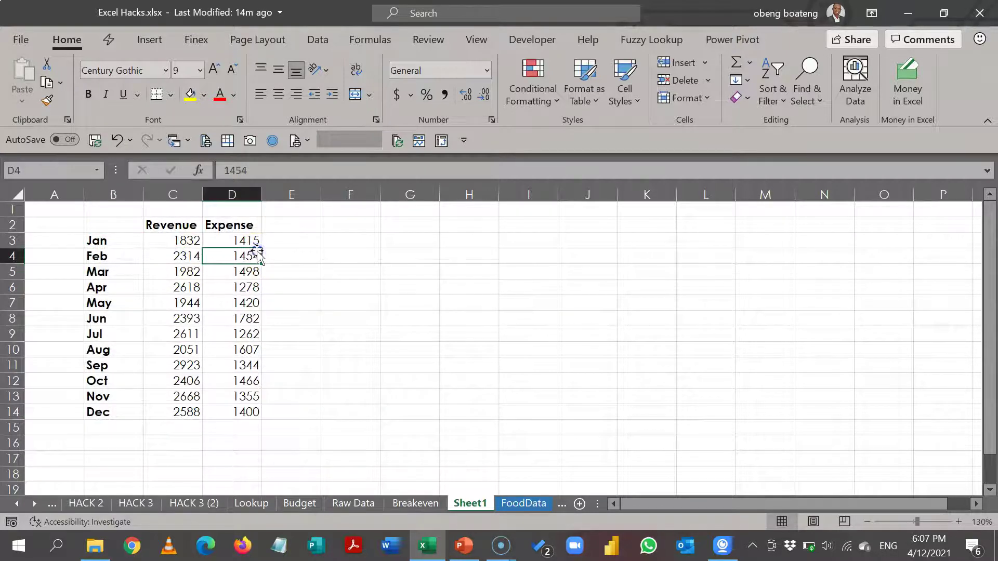
click(367, 239)
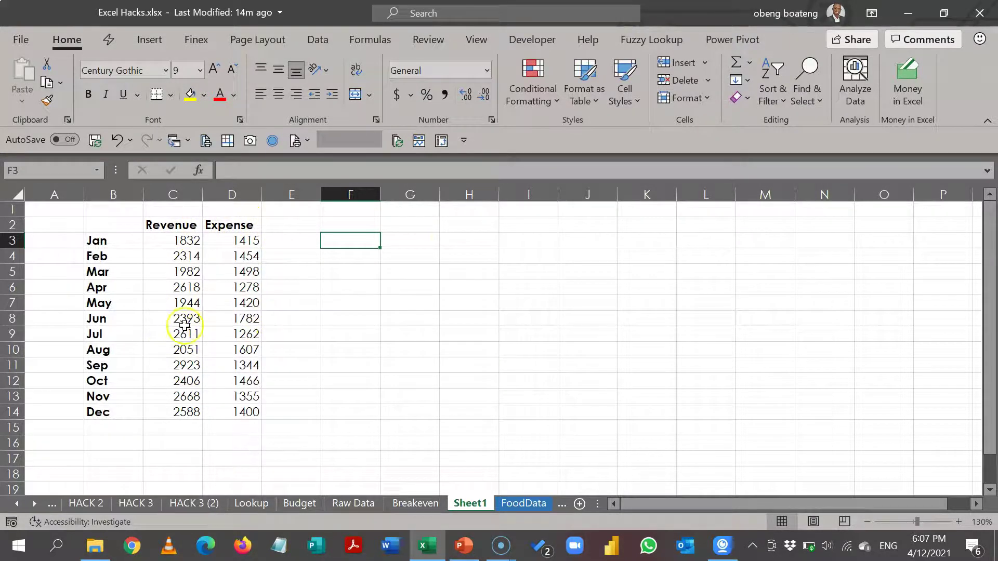
click(450, 254)
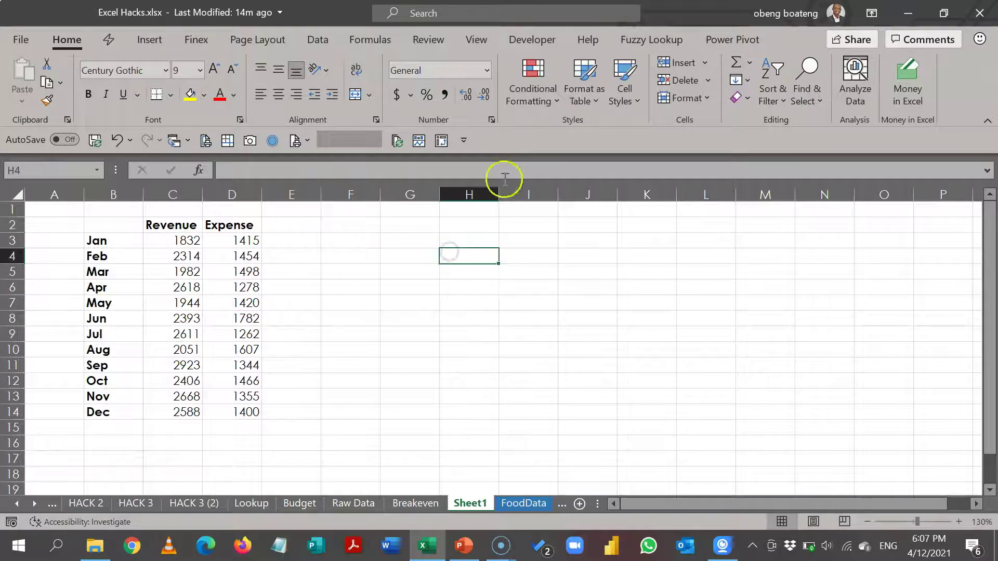
- Show the Developer tab, checking the Customize the Ribbon options without changing anything
click(528, 40)
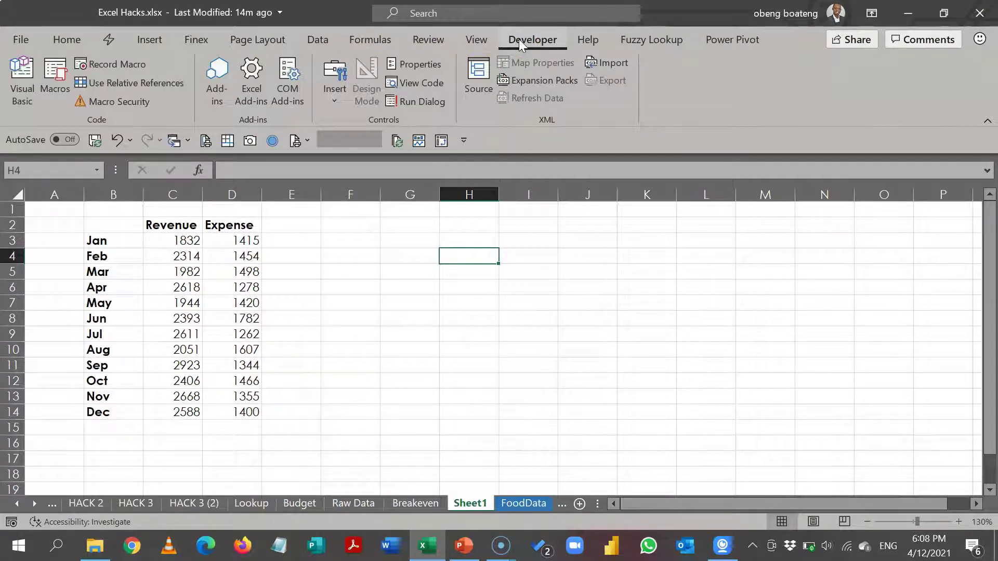
click(418, 39)
right_click(418, 40)
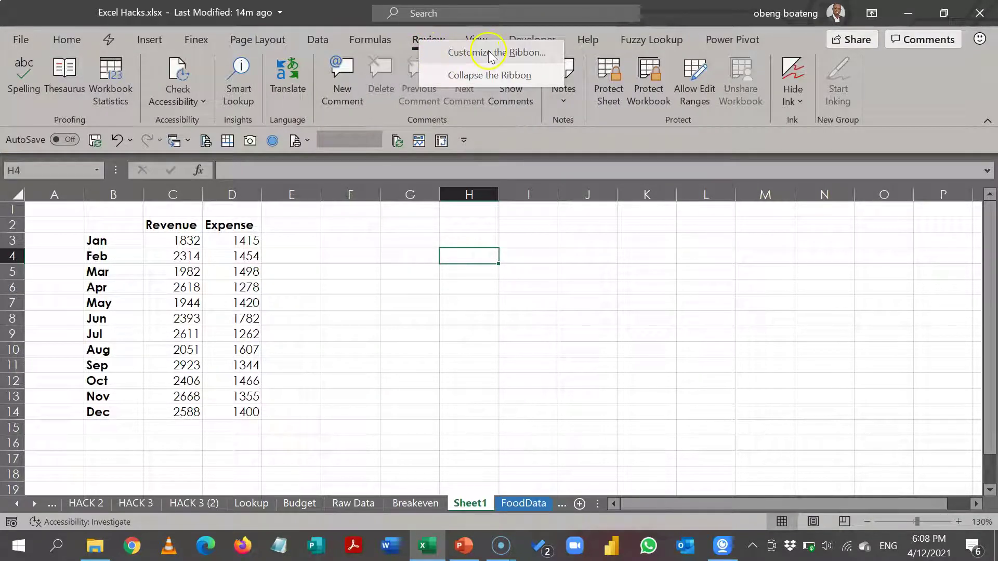
click(456, 53)
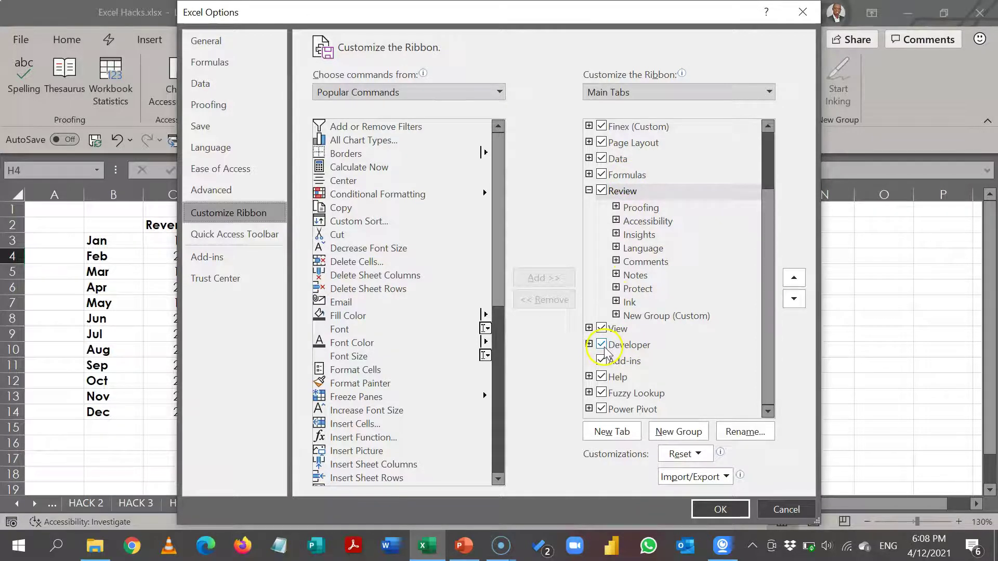
click(784, 507)
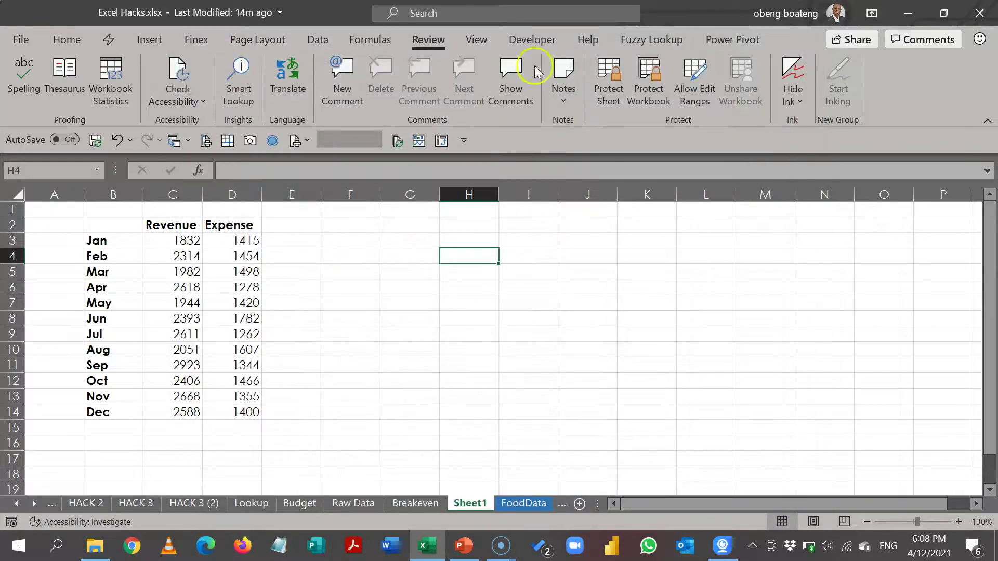
click(529, 40)
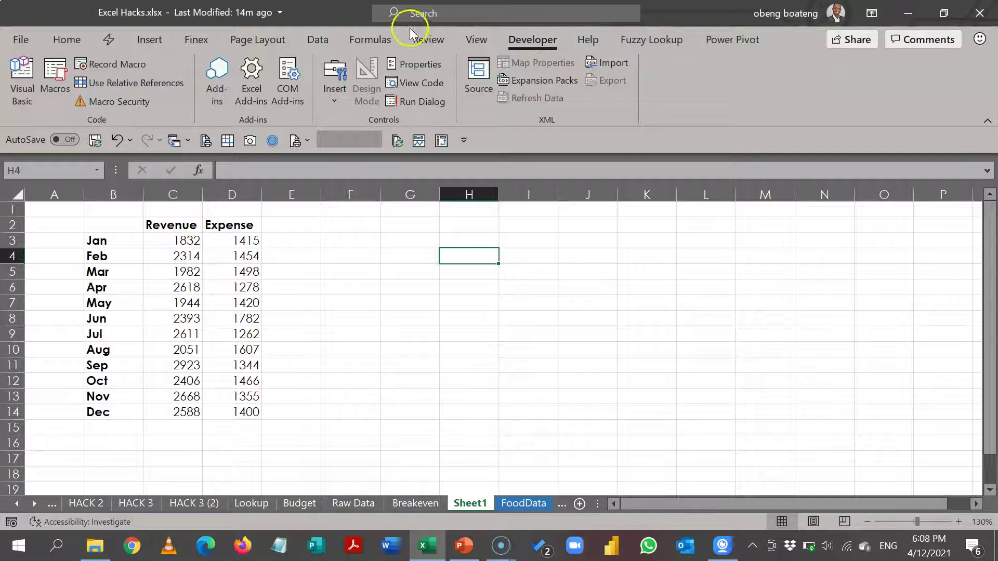
- Draw an Option Button form control around cells M2 to N3
click(333, 93)
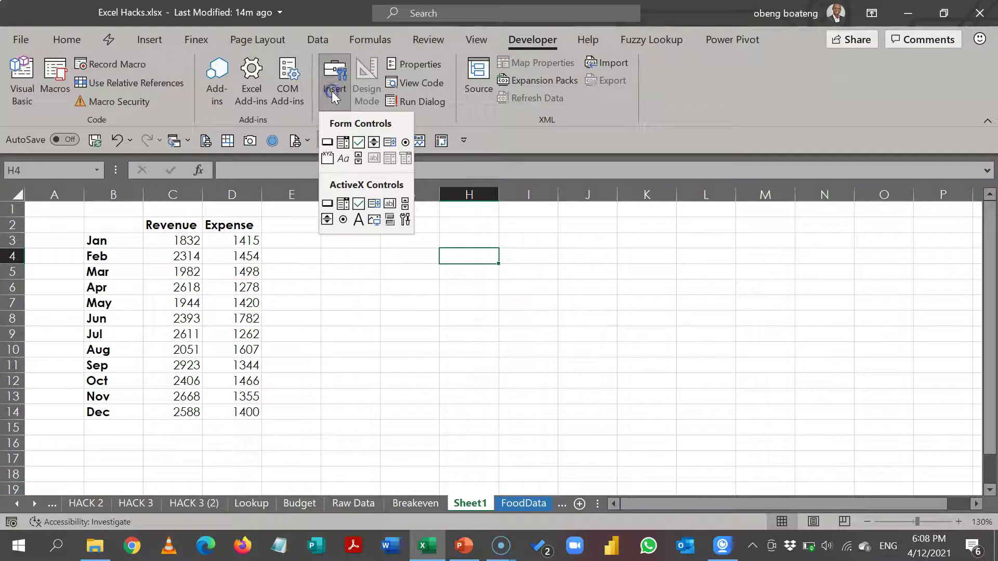
click(405, 145)
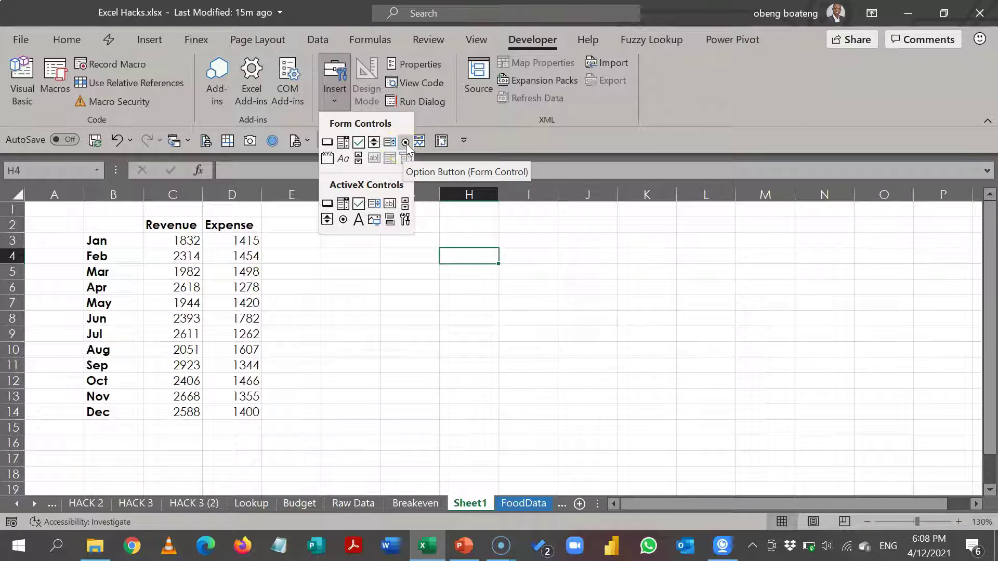
click(405, 142)
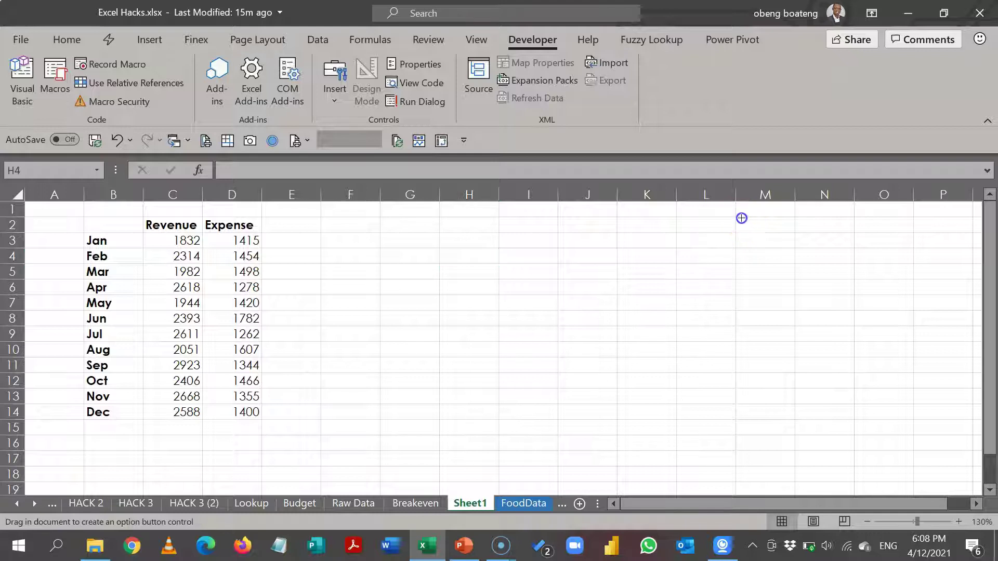
mouse_move(742, 219)
mouse_down()
mouse_move(751, 233)
mouse_move(855, 230)
mouse_up()
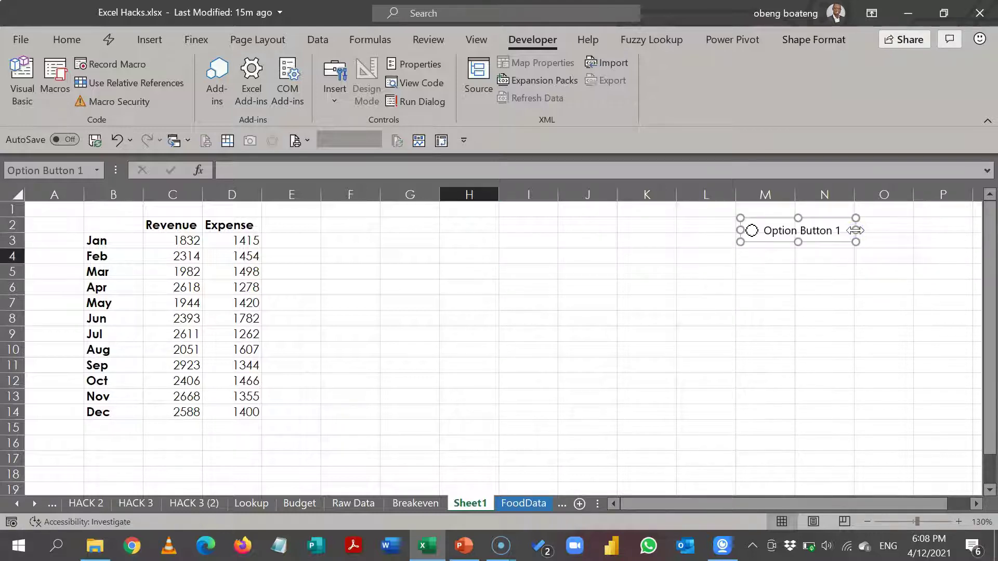
- Replace the option button's default label with Revenue
click(768, 232)
click(832, 233)
click(768, 230)
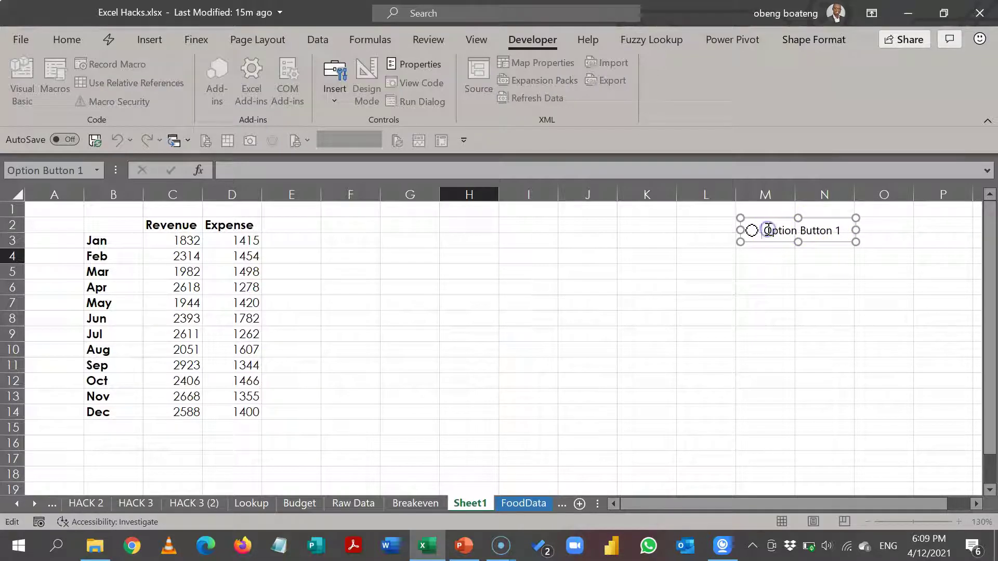
key(Delete)
key(Delete)
key(Delete)
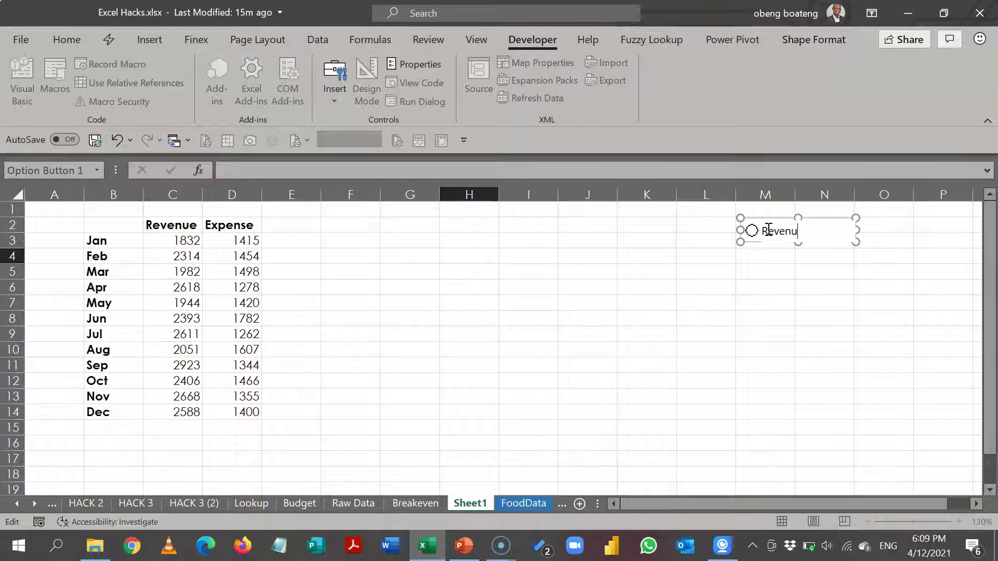
click(770, 258)
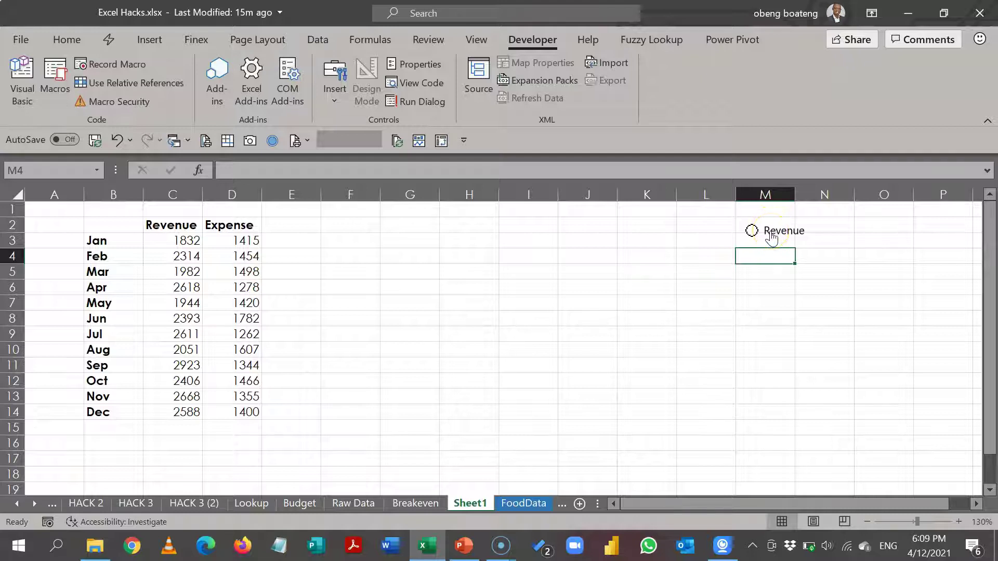
- Link the Revenue option button to cell $F$2 and turn on 3-D shading
right_click(771, 236)
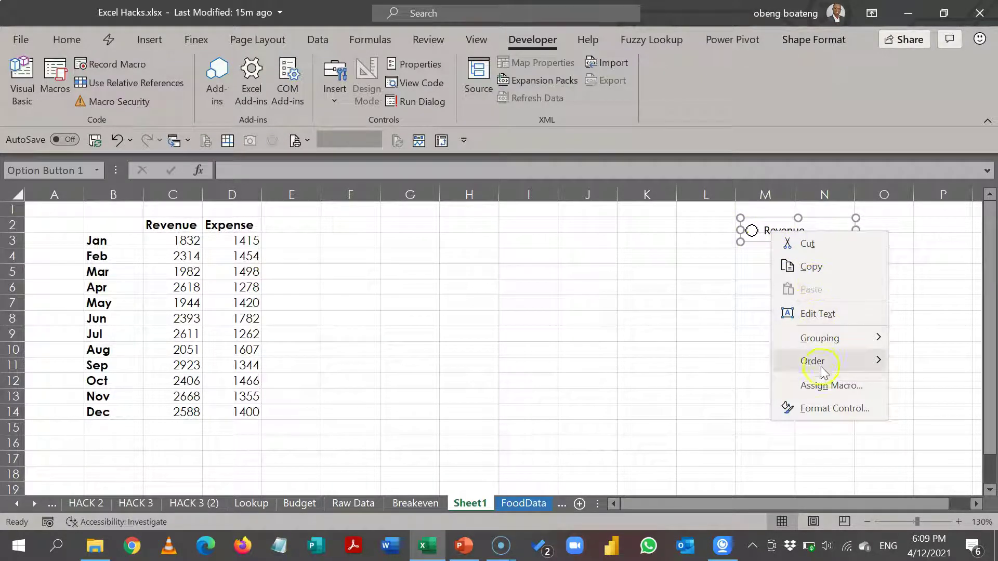
click(833, 408)
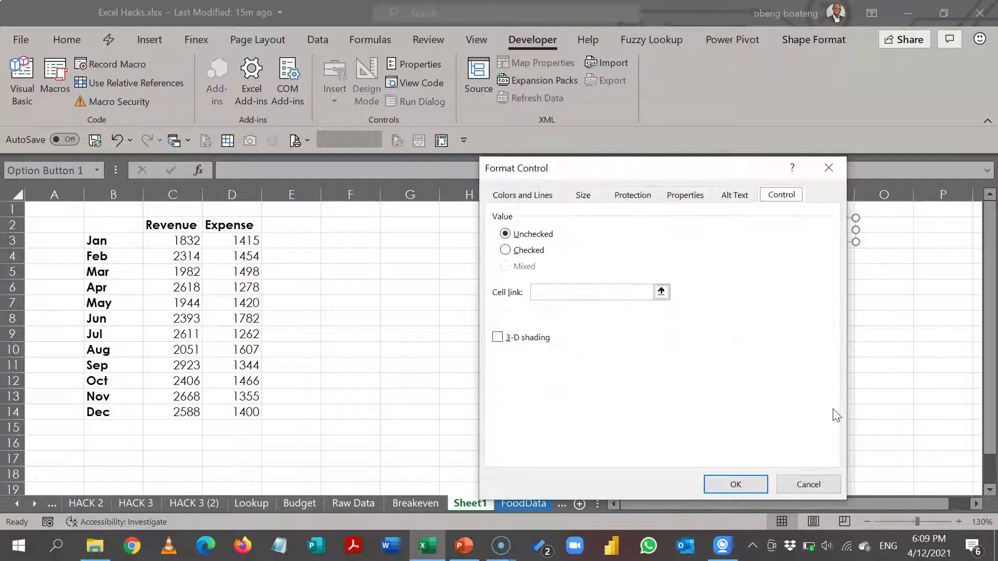
drag(638, 169, 499, 102)
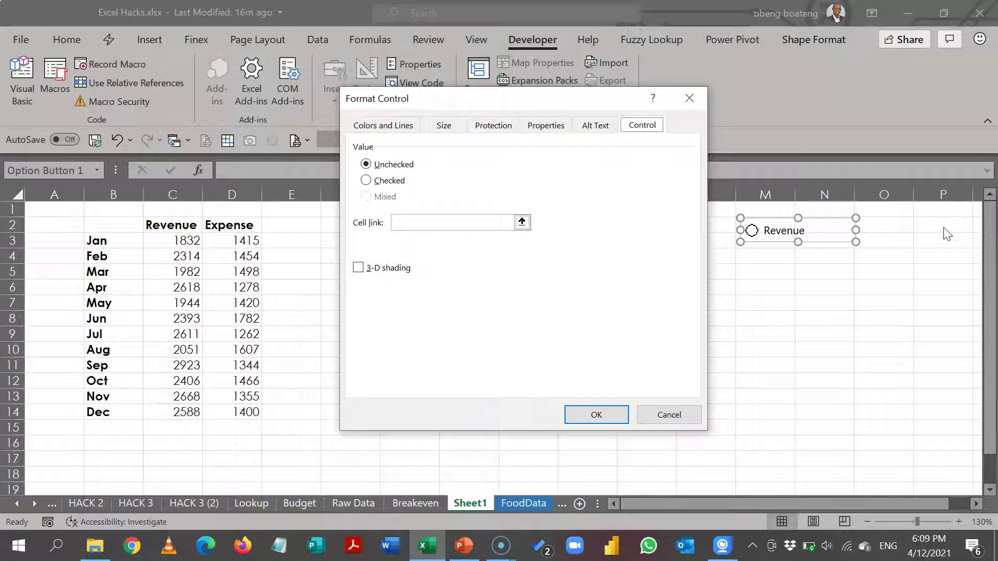
click(525, 223)
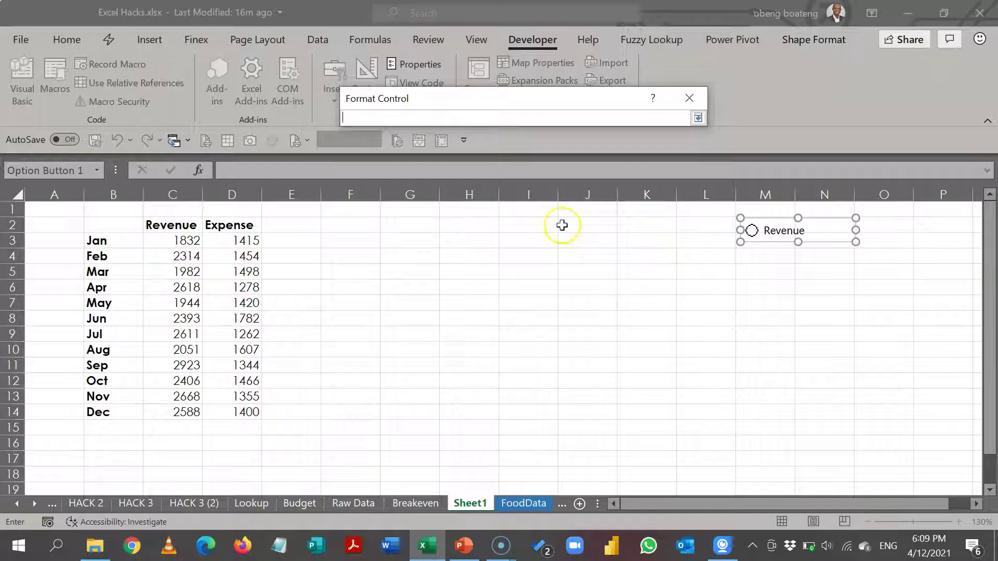
click(333, 224)
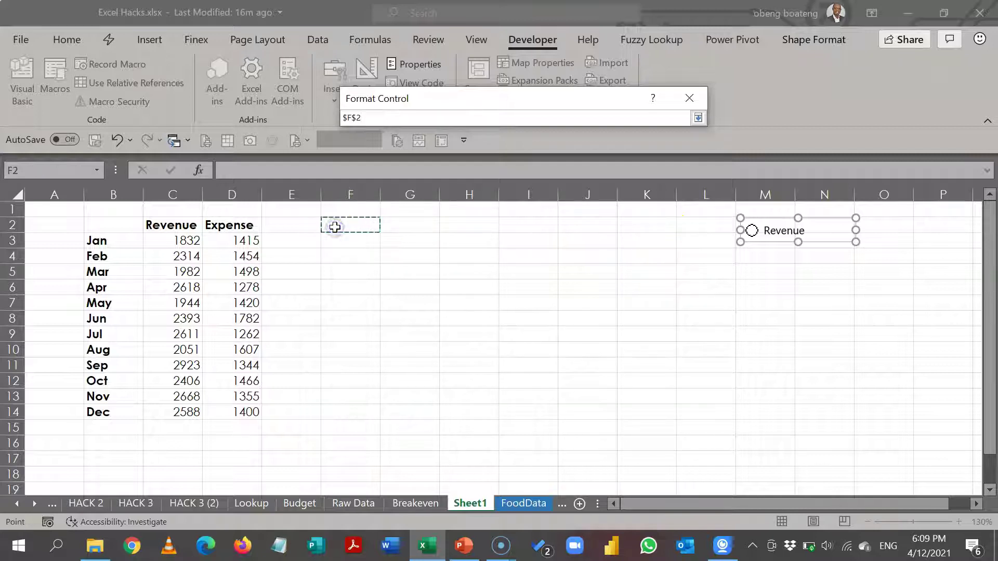
click(697, 118)
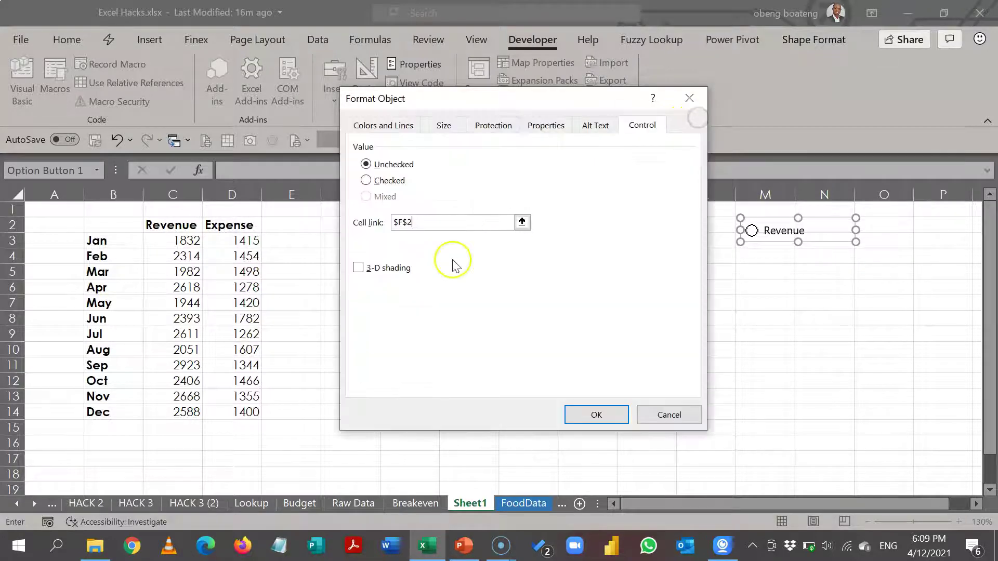
click(358, 268)
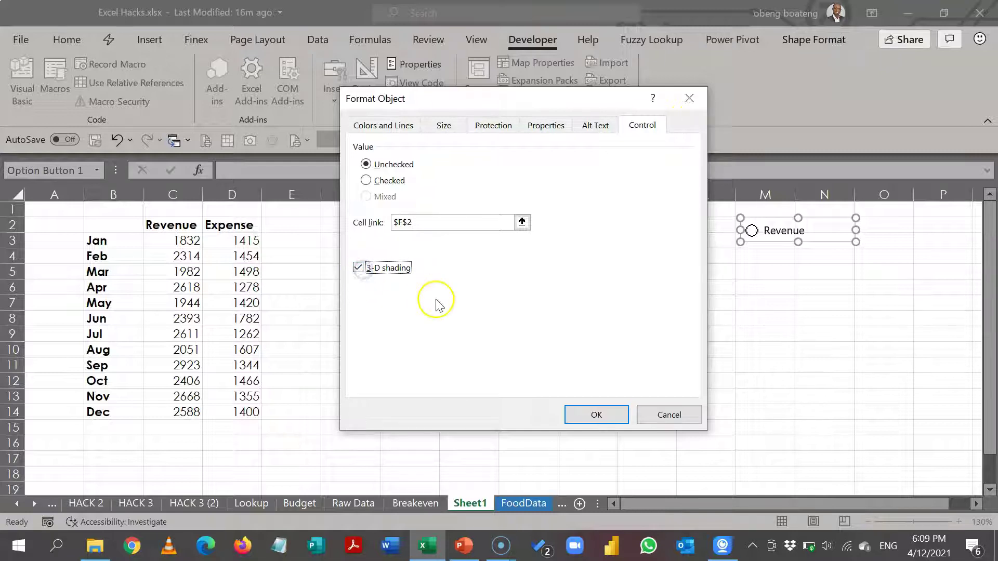
click(577, 414)
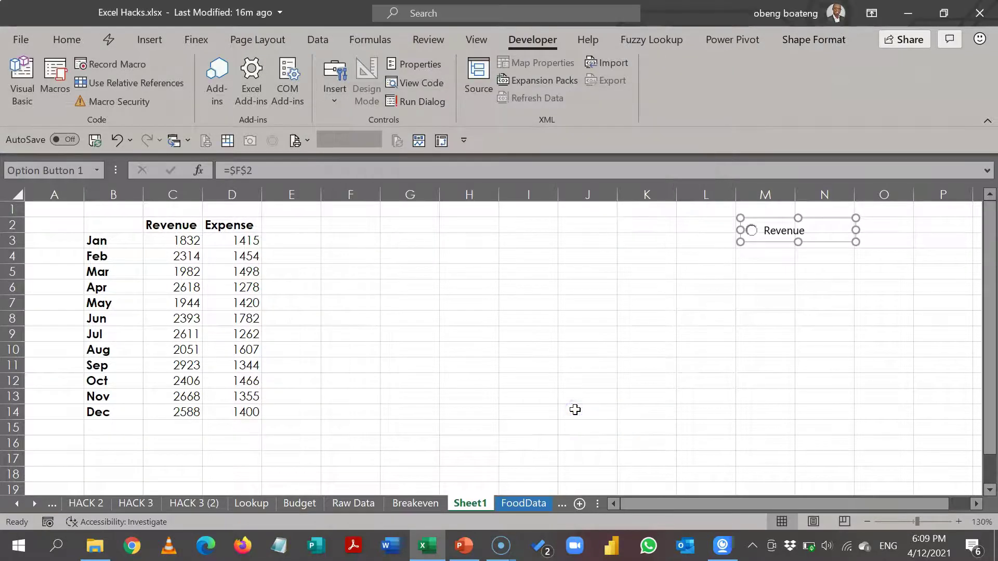
click(734, 321)
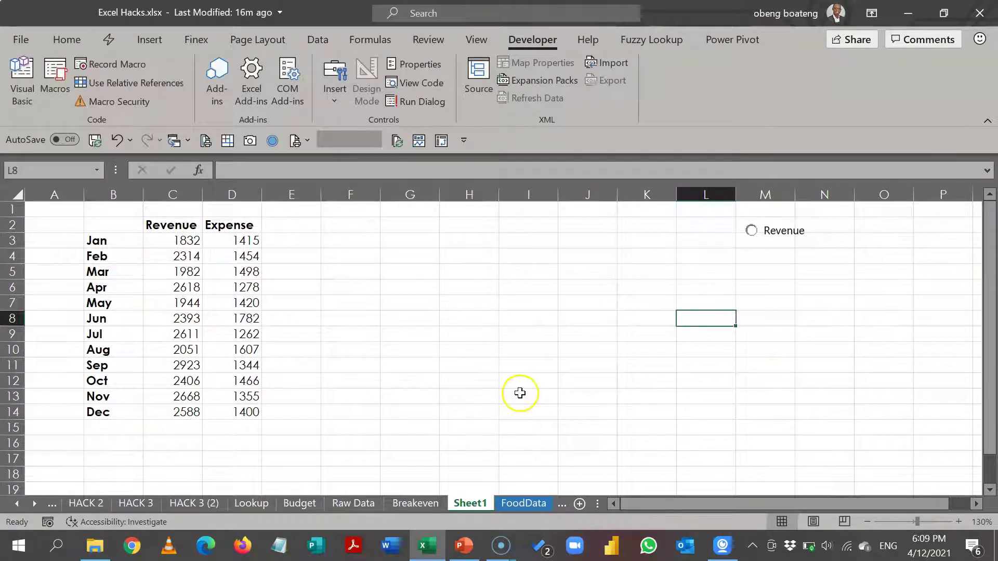
- Hide the sheet gridlines with Alt, W, V, G
key(alt+w)
key(v)
key(g)
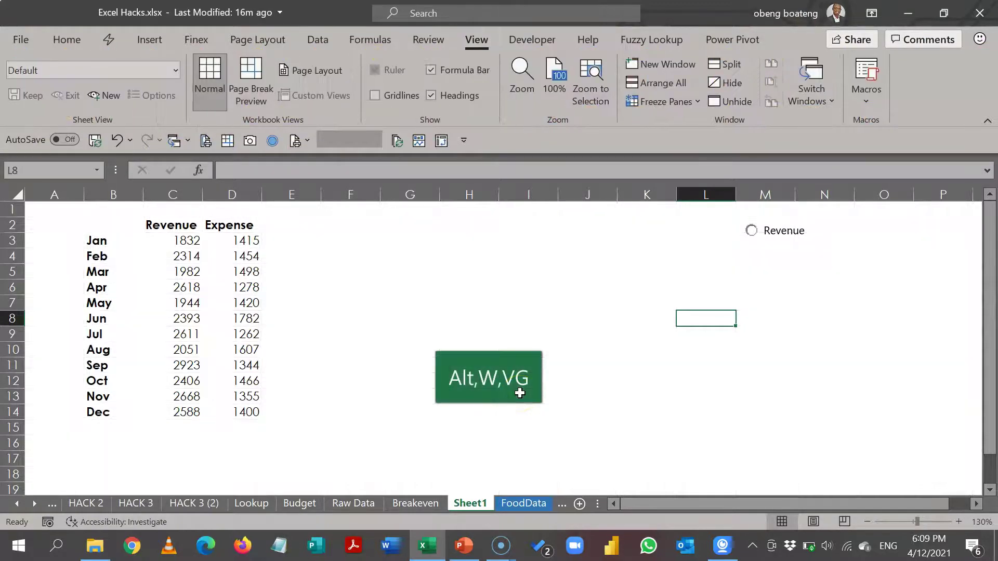
- Fill cell F2, currently showing 1, with yellow
click(751, 232)
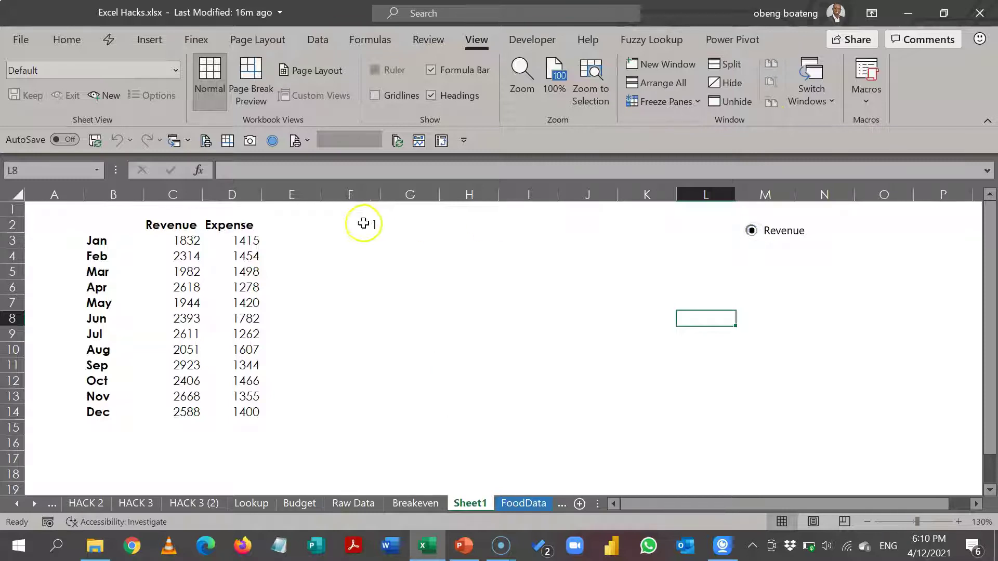
click(363, 224)
click(67, 40)
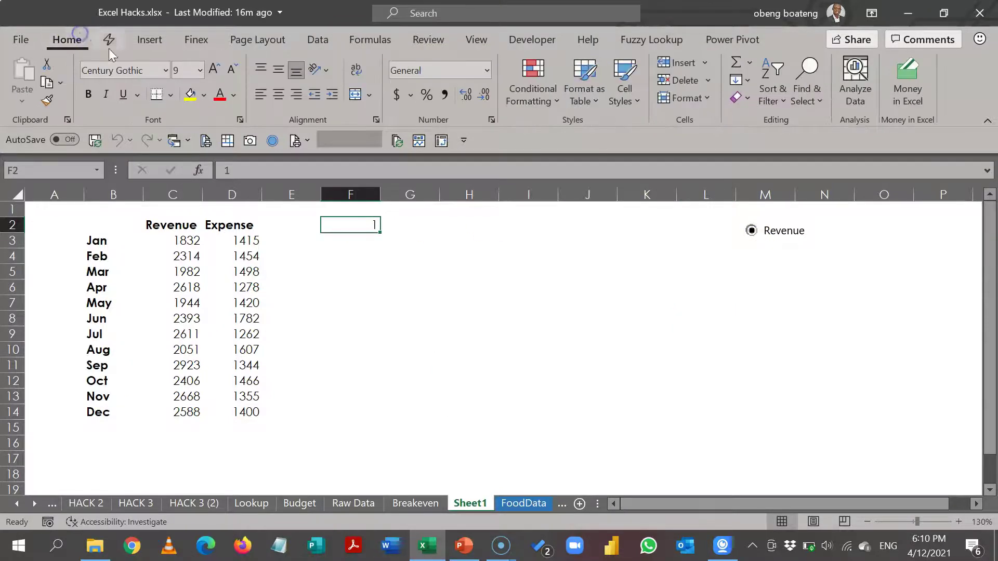
click(189, 95)
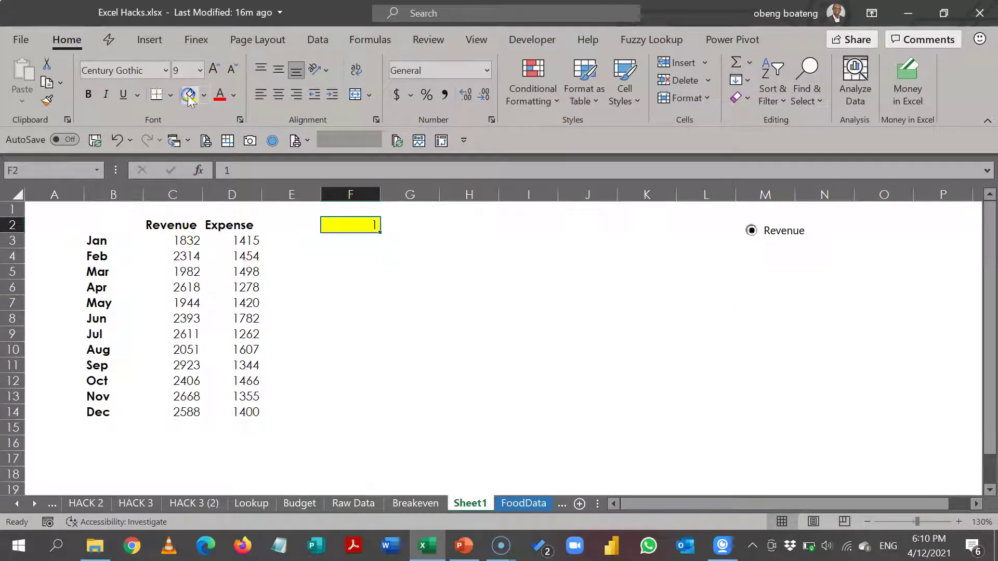
- Copy the Revenue option button and paste copies at M4 and M6
right_click(784, 238)
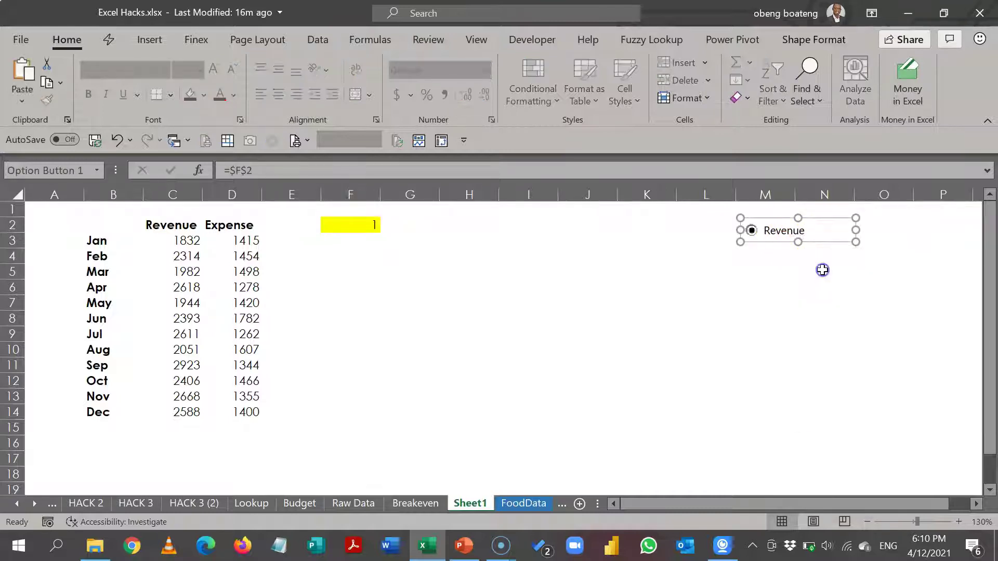
click(823, 271)
click(765, 263)
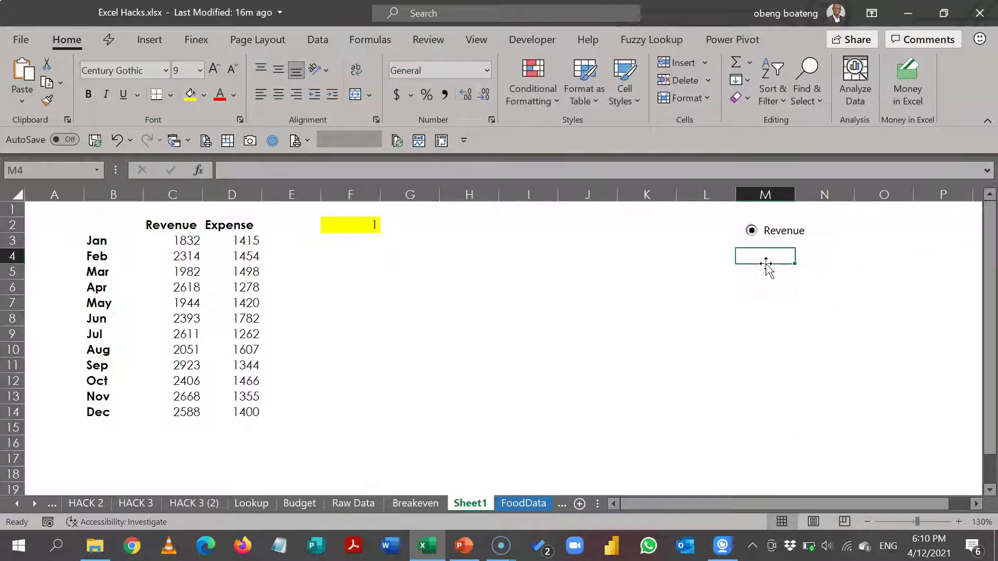
key(ctrl+v)
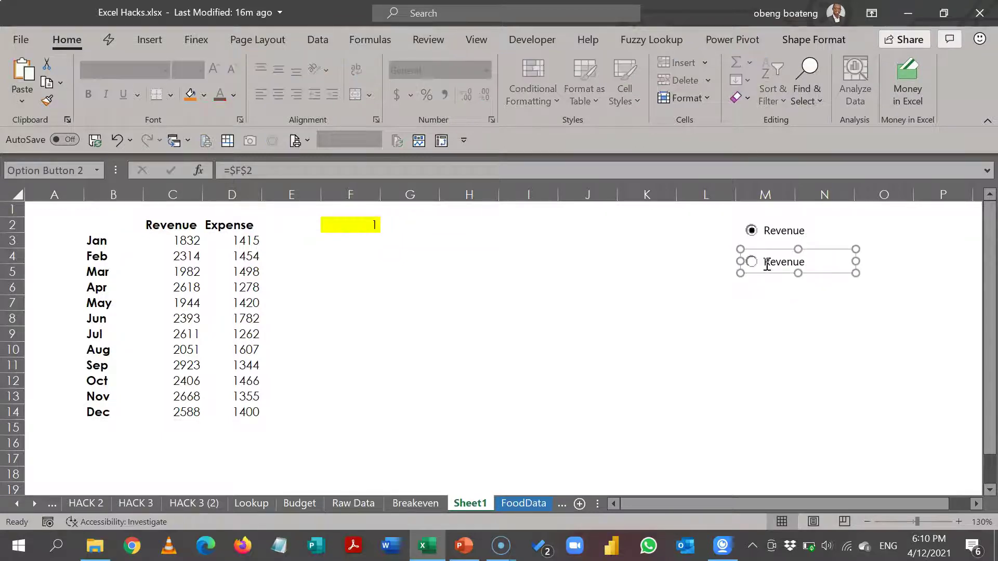
click(766, 289)
key(ctrl+v)
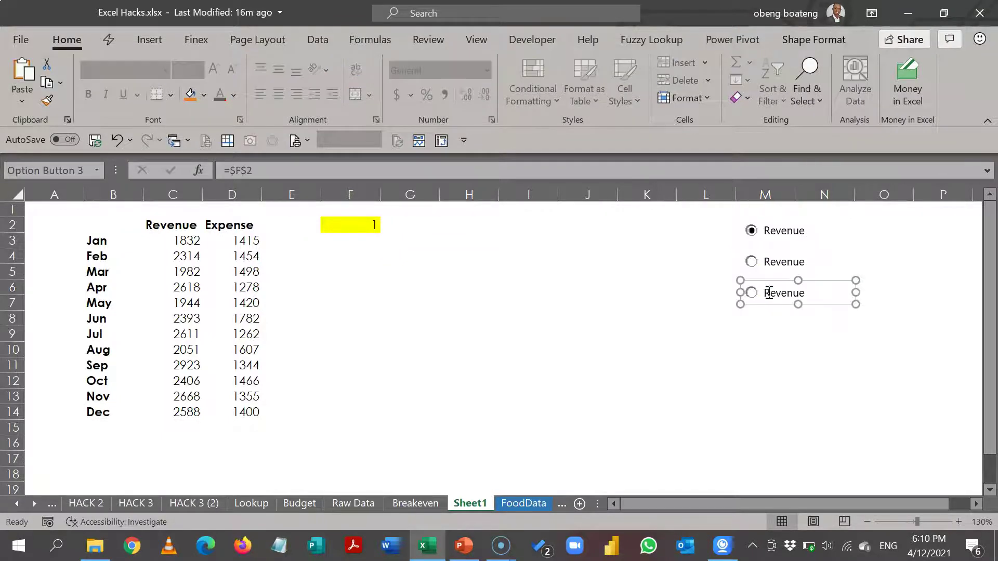
- Relabel the two copied buttons as Expense and Both
right_click(769, 264)
click(769, 261)
click(769, 262)
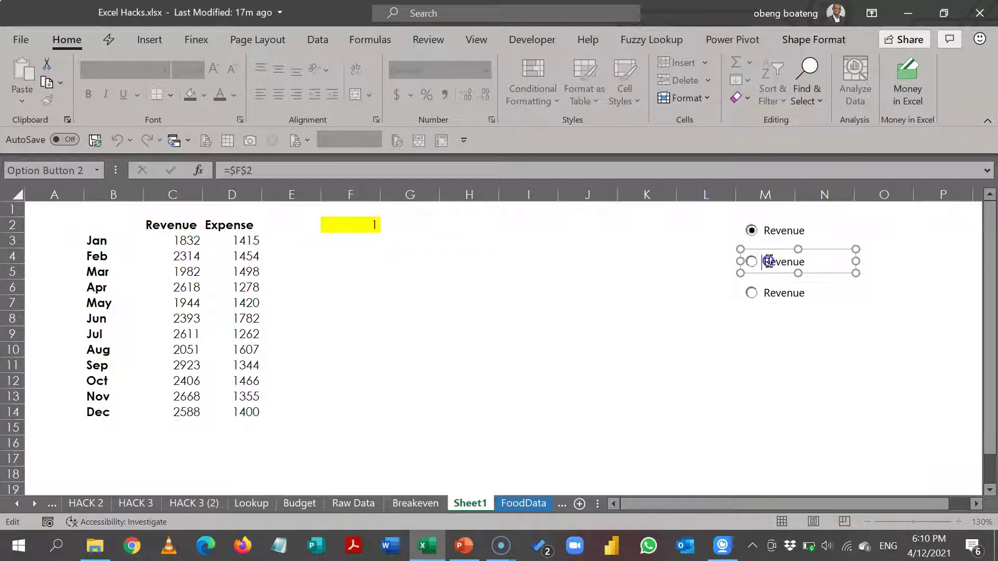
drag(763, 261, 770, 261)
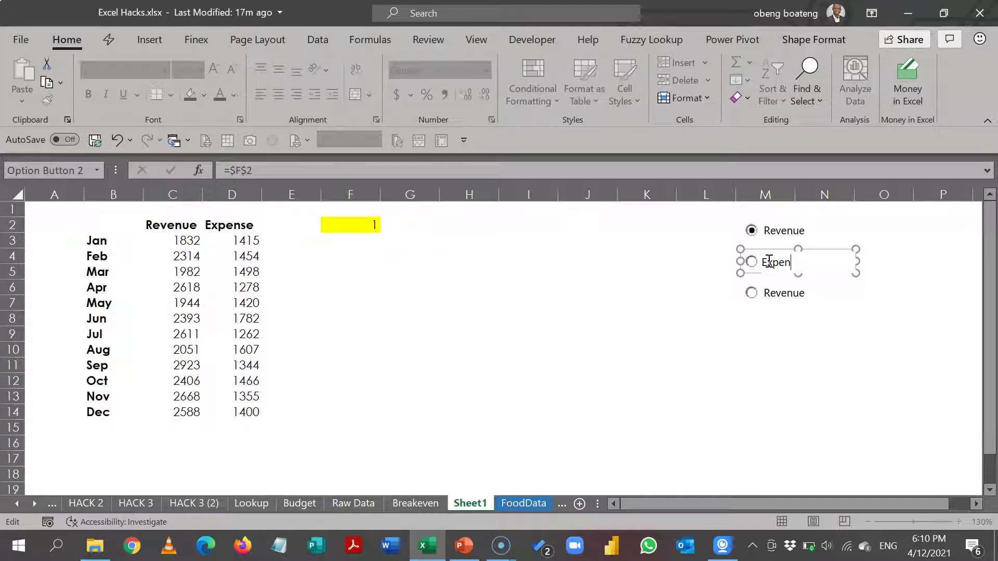
click(779, 332)
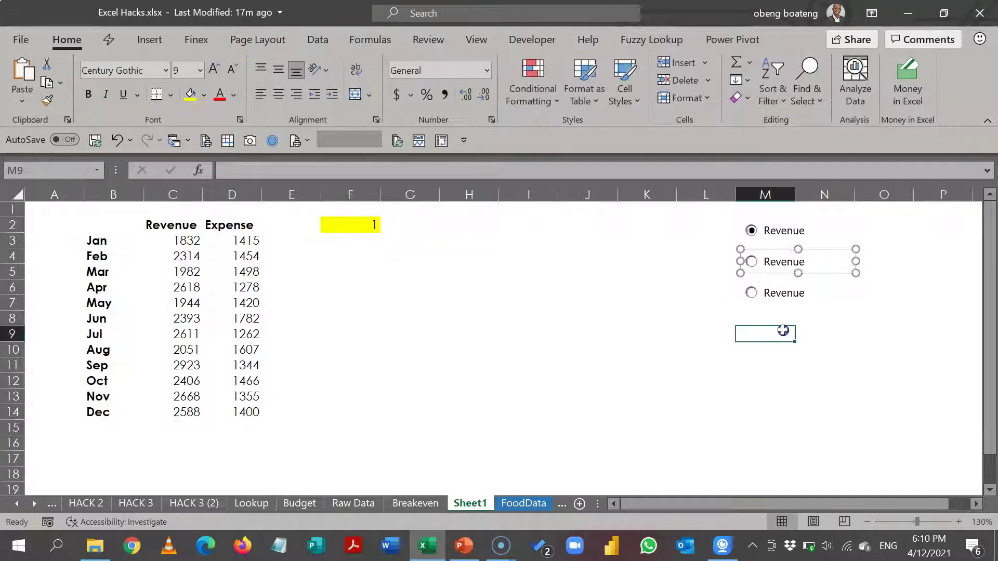
right_click(773, 293)
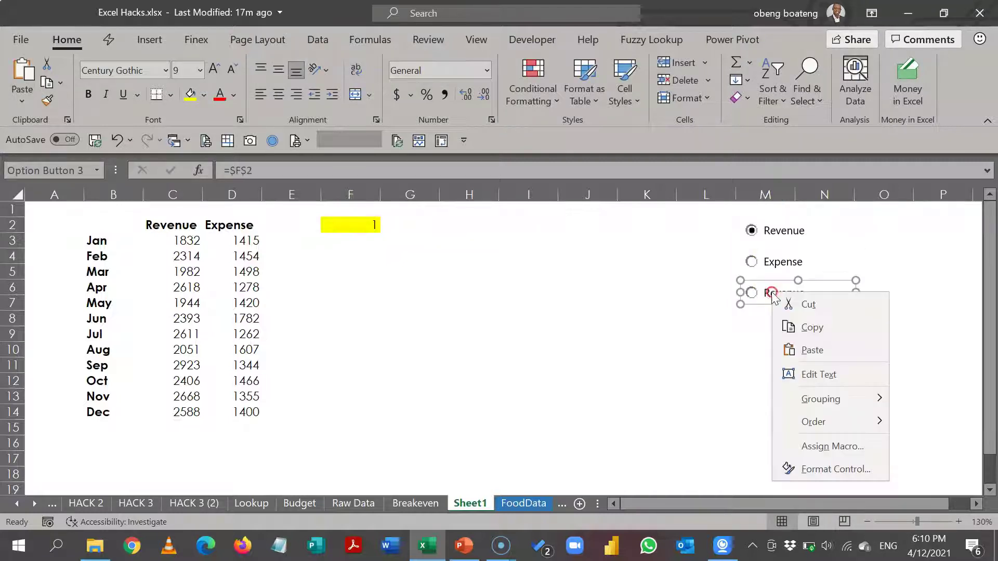
click(814, 374)
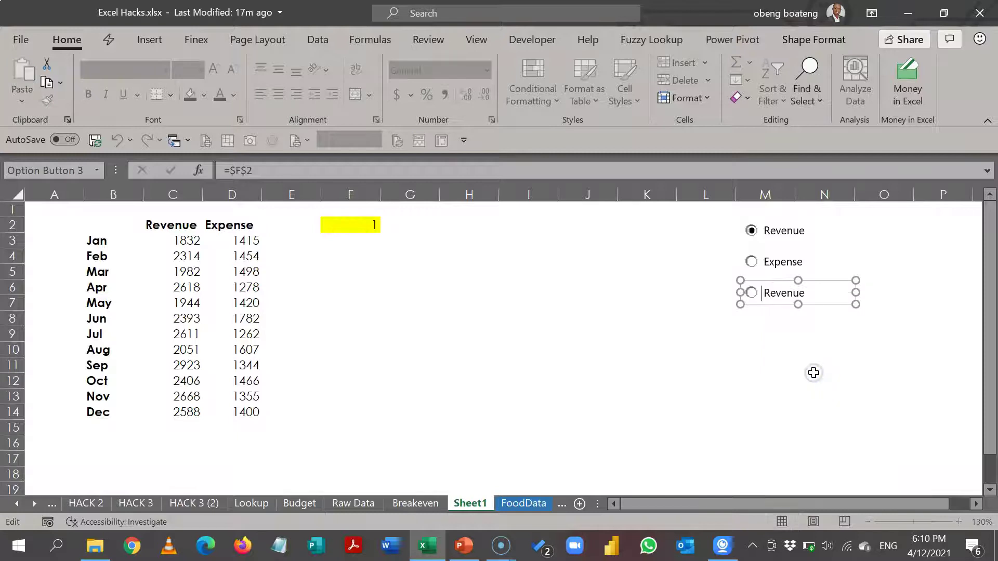
key(Delete)
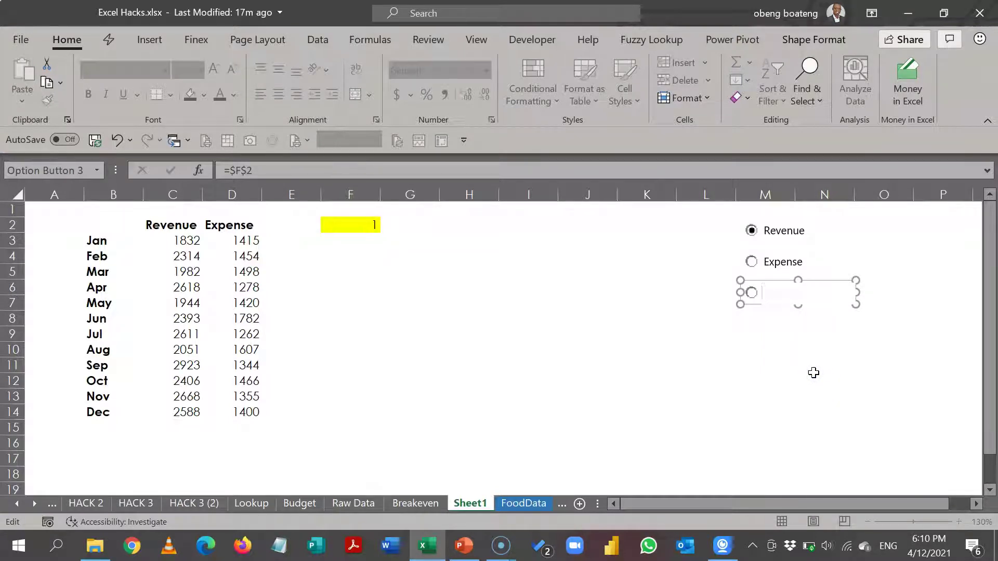
click(810, 355)
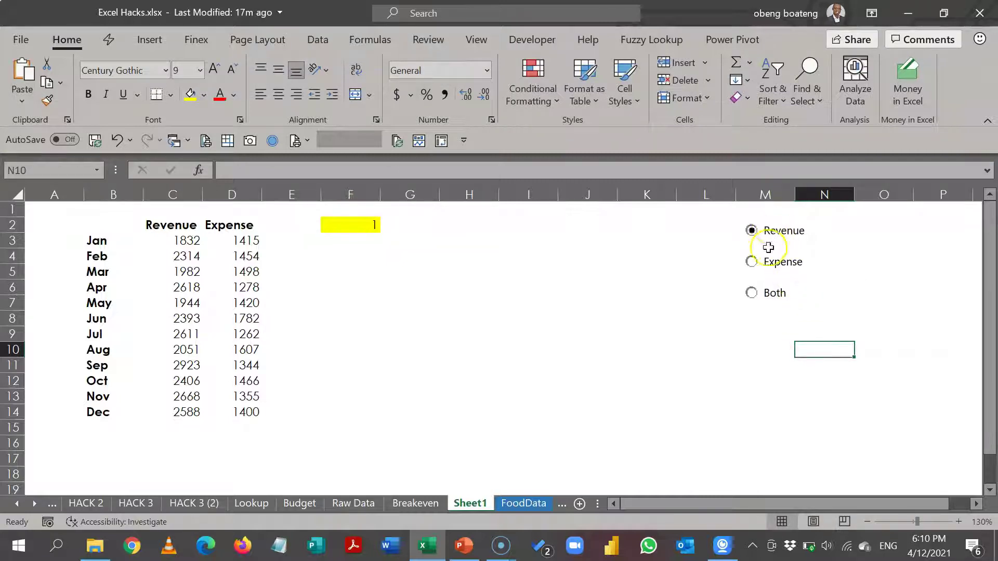
click(365, 229)
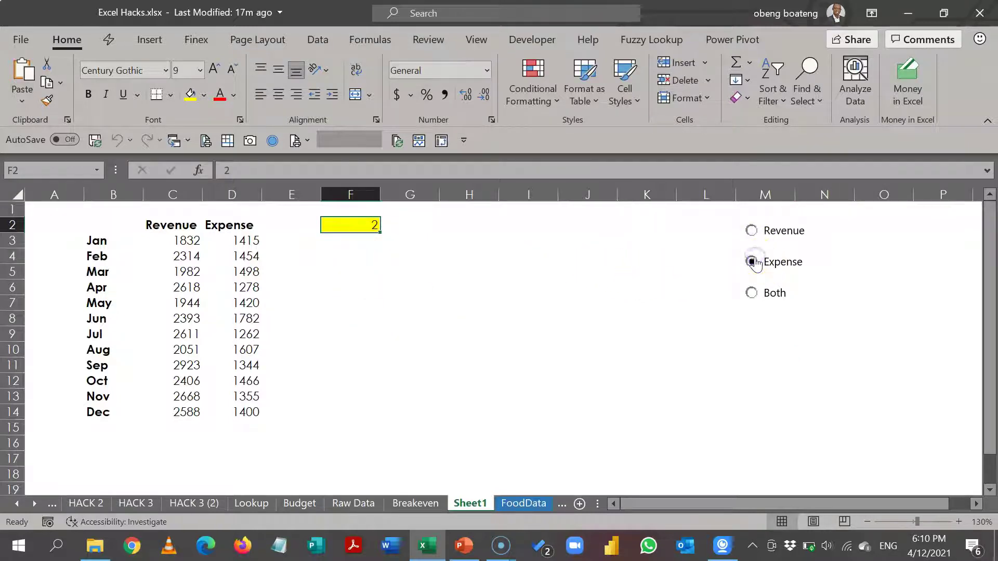
click(755, 294)
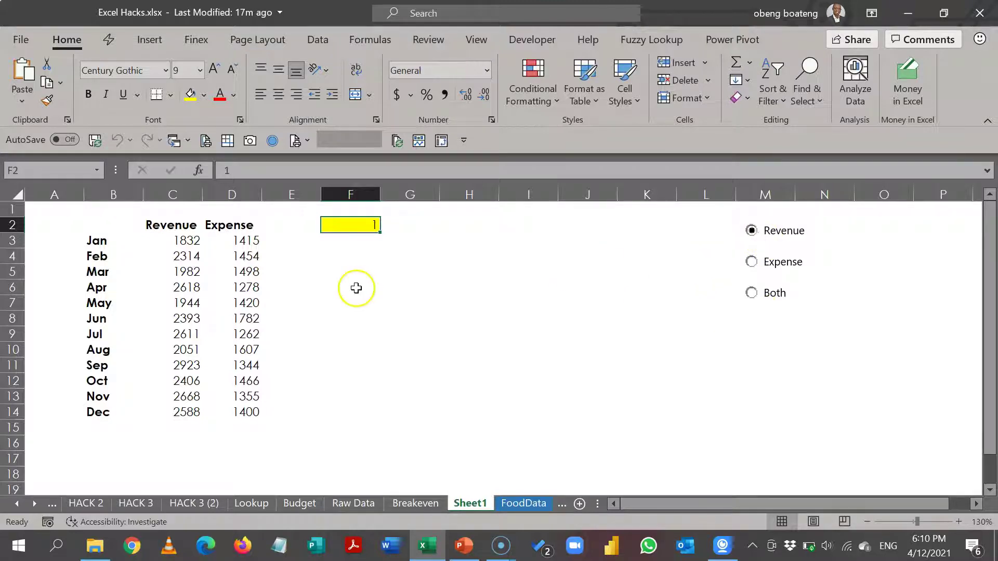
drag(114, 239, 228, 397)
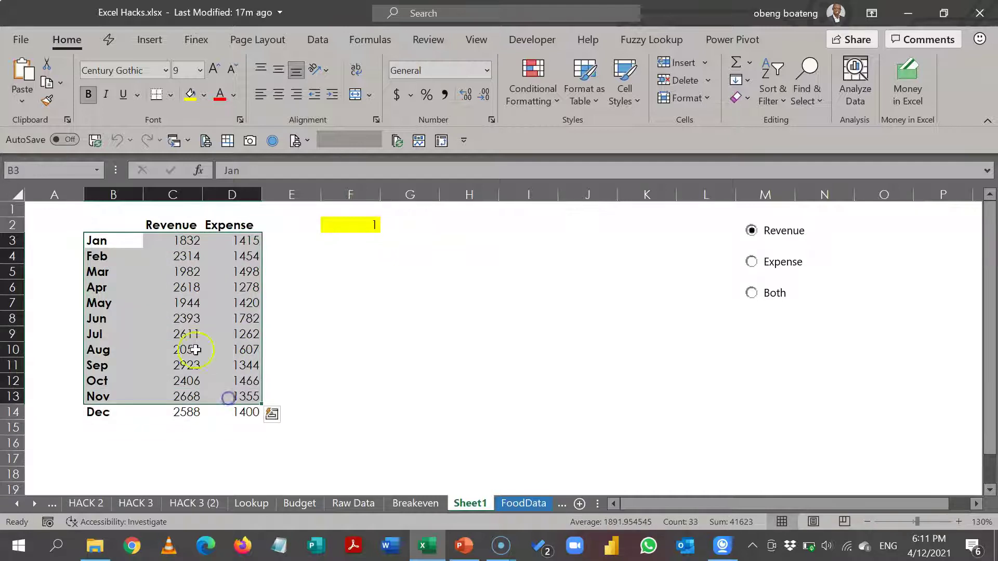
drag(108, 226, 219, 413)
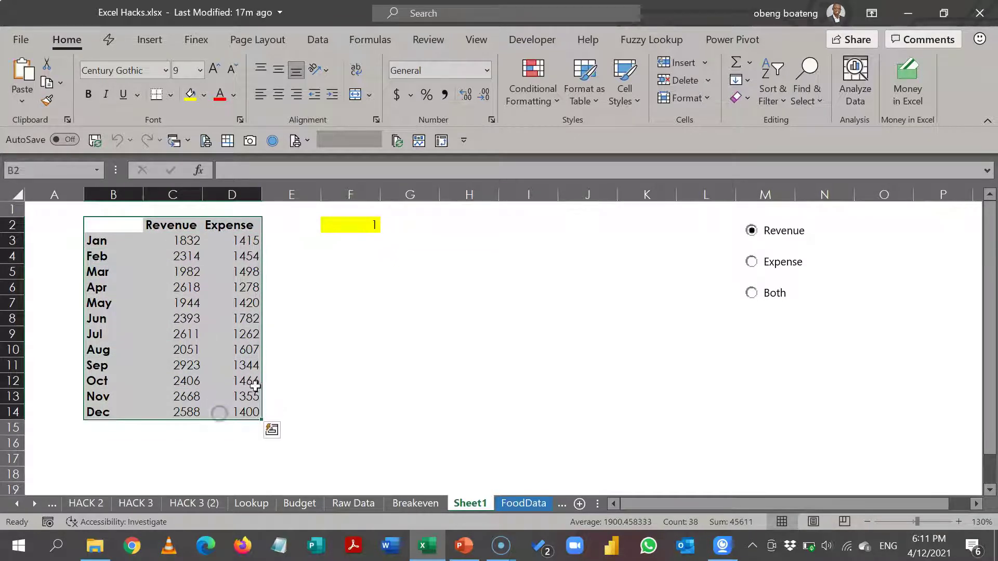
- Build a months column in H3:H14 by entering =B3 and filling down
click(466, 226)
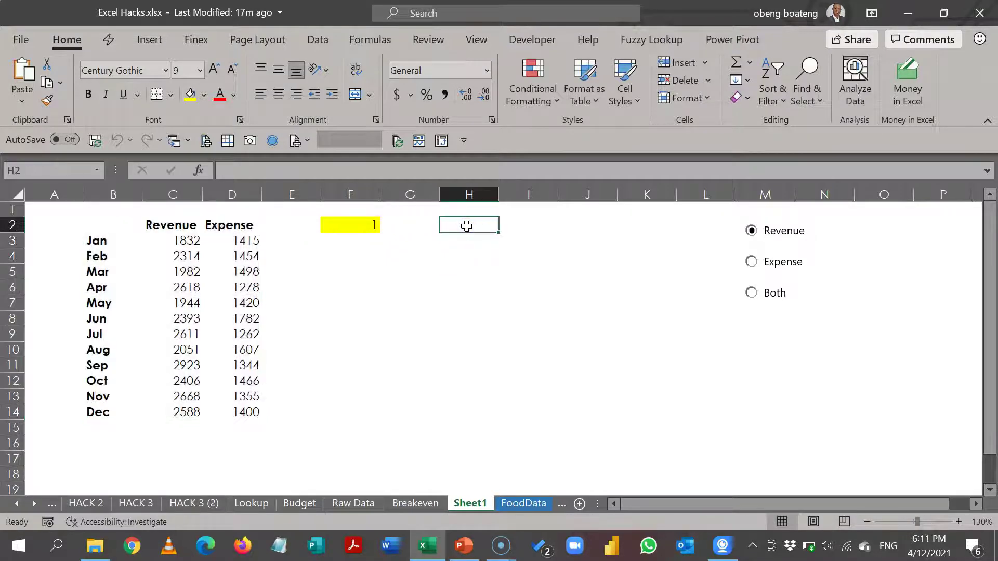
click(463, 242)
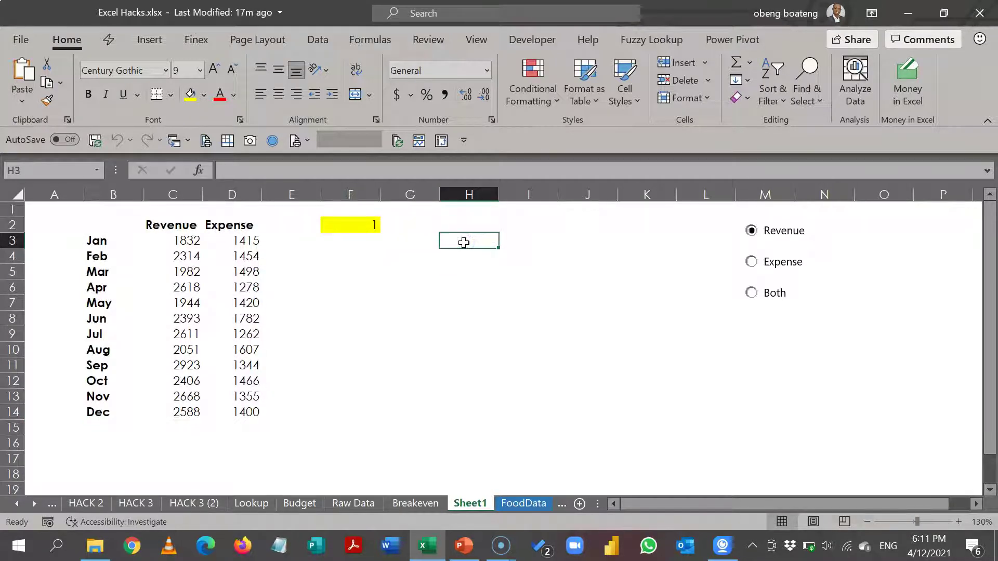
text(=)
click(109, 242)
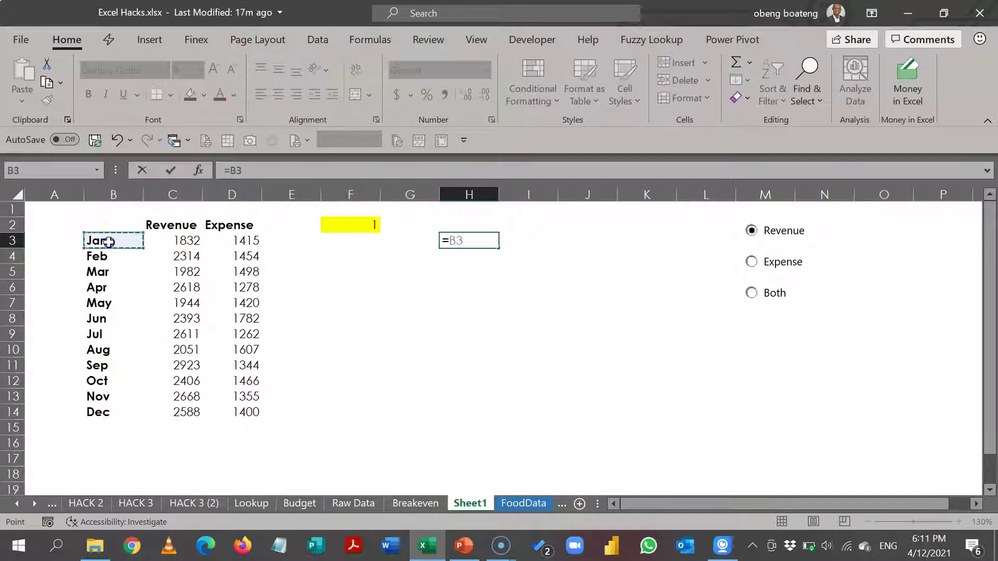
key(ctrl+Return)
key(shift+Down)
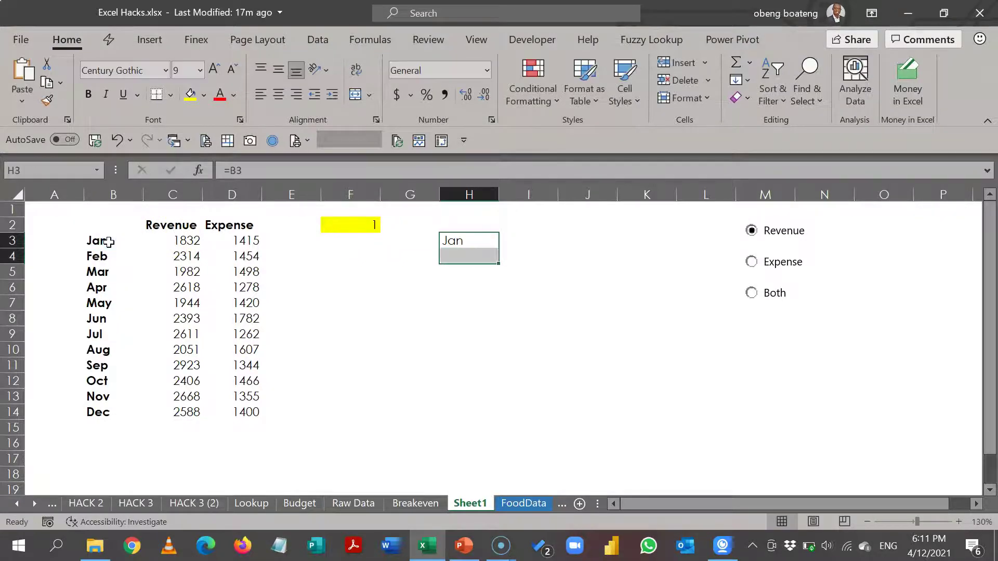
key(shift+Down)
key(shift+Down)
key(shift+Down)
key(shift+Down)
key(shift+Down)
key(shift+Down)
key(shift+Down)
key(shift+Down)
key(shift+Down)
key(shift+Down)
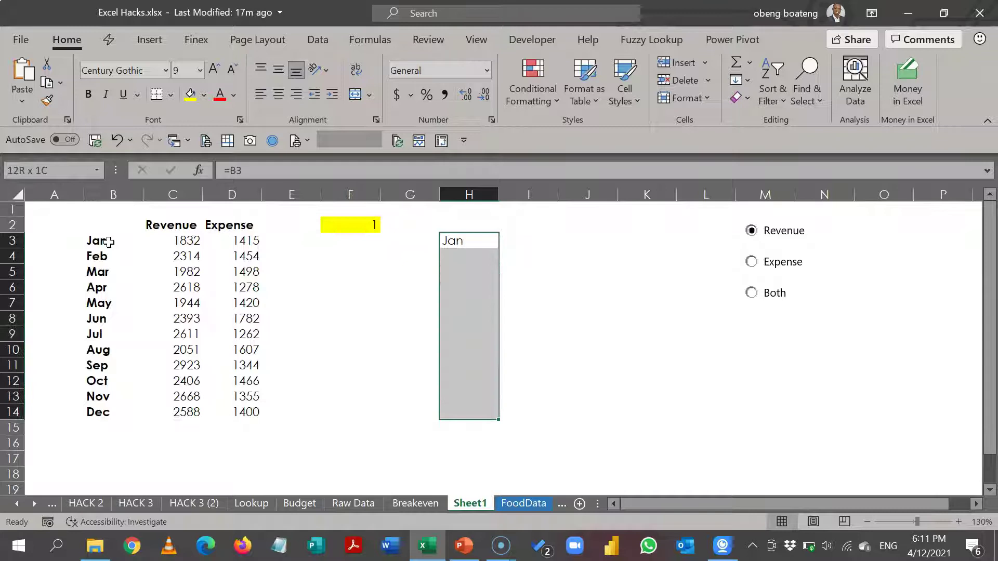
key(ctrl+d)
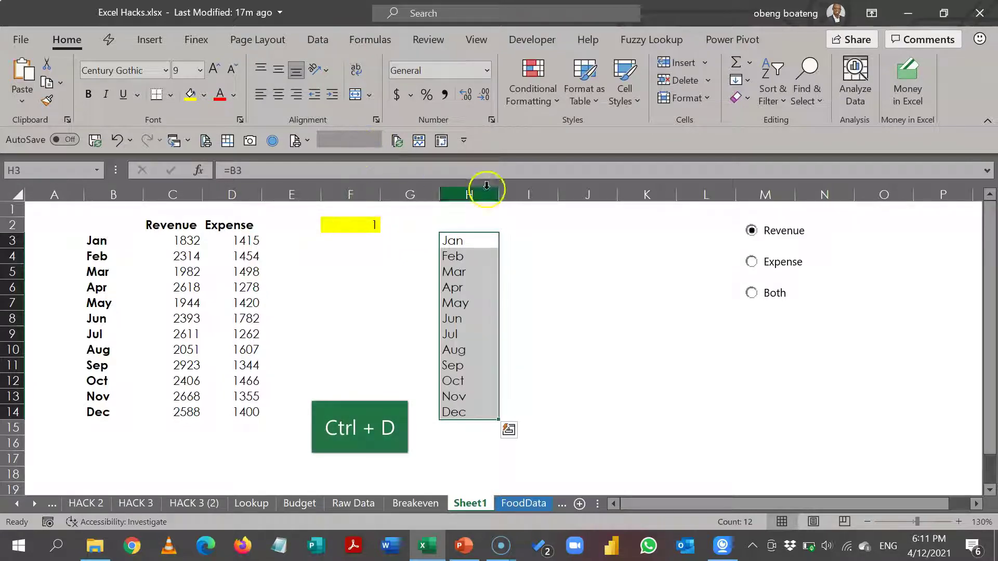
- Add formulas in I2 and J2 showing the Revenue and Expense headers
click(529, 229)
text(=)
key(Left)
key(Left)
key(Left)
key(Left)
key(Left)
key(Left)
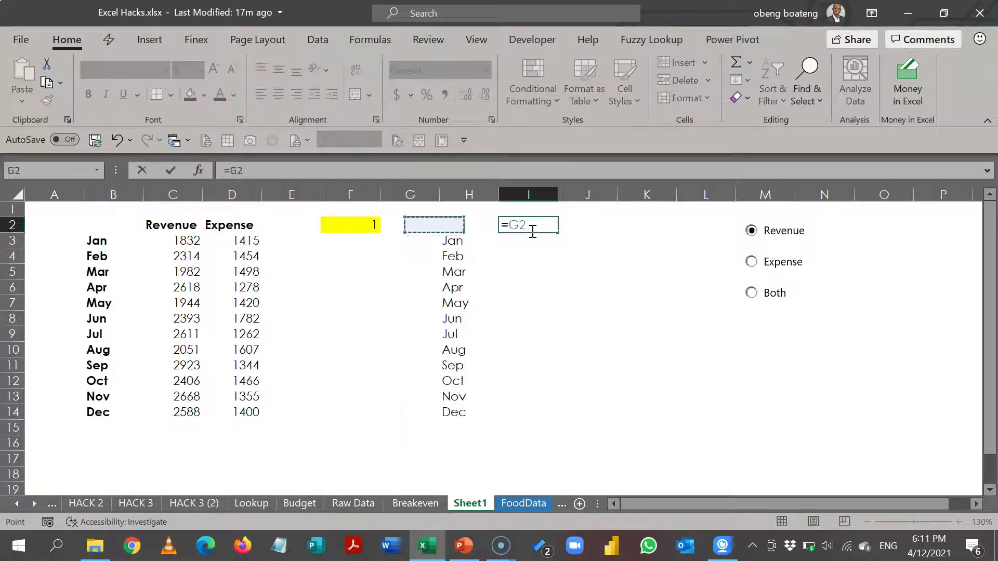
key(Return)
key(Up)
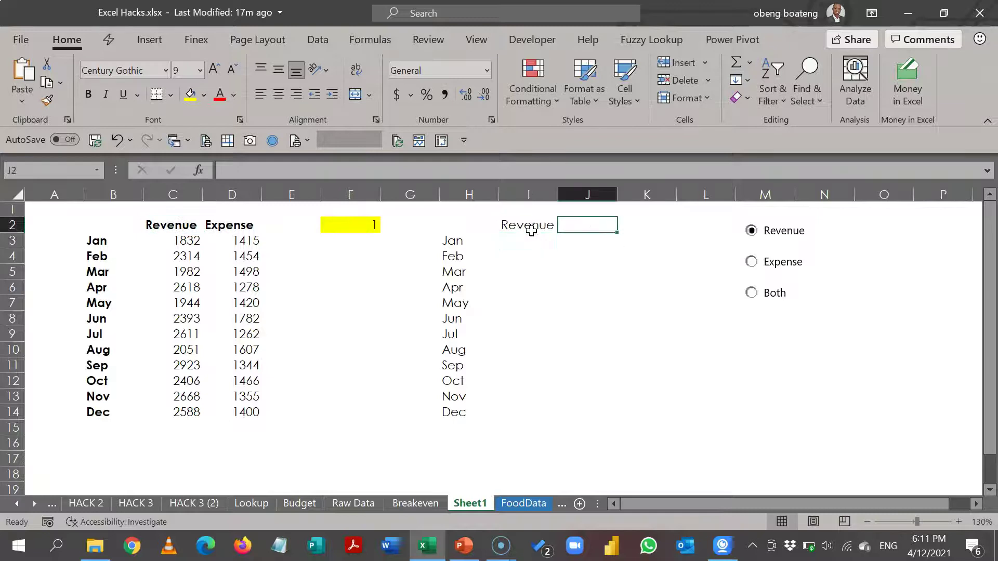
text(=)
key(Left)
key(Left)
key(Left)
key(Left)
key(Left)
key(Left)
key(Left)
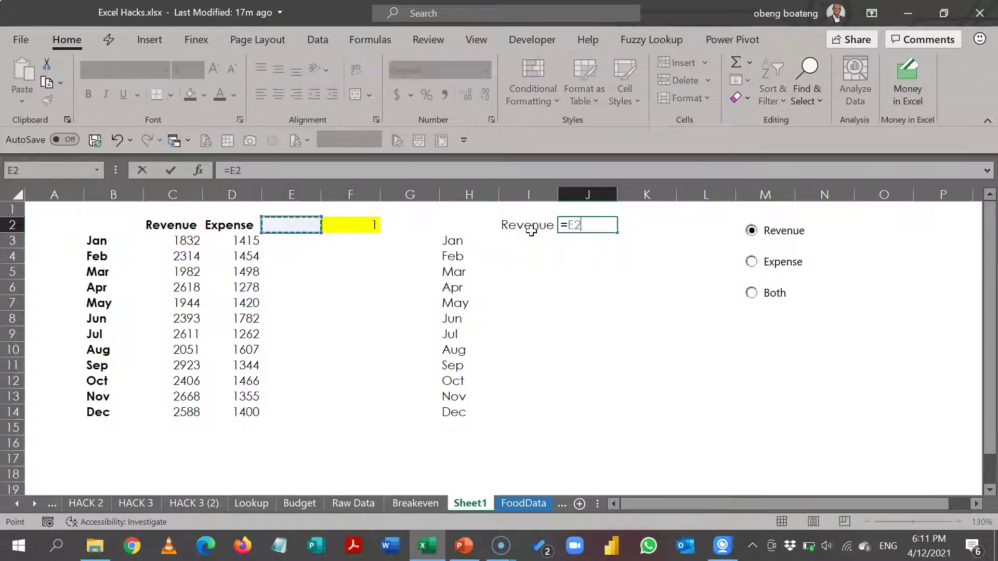
key(Right)
key(Return)
key(Up)
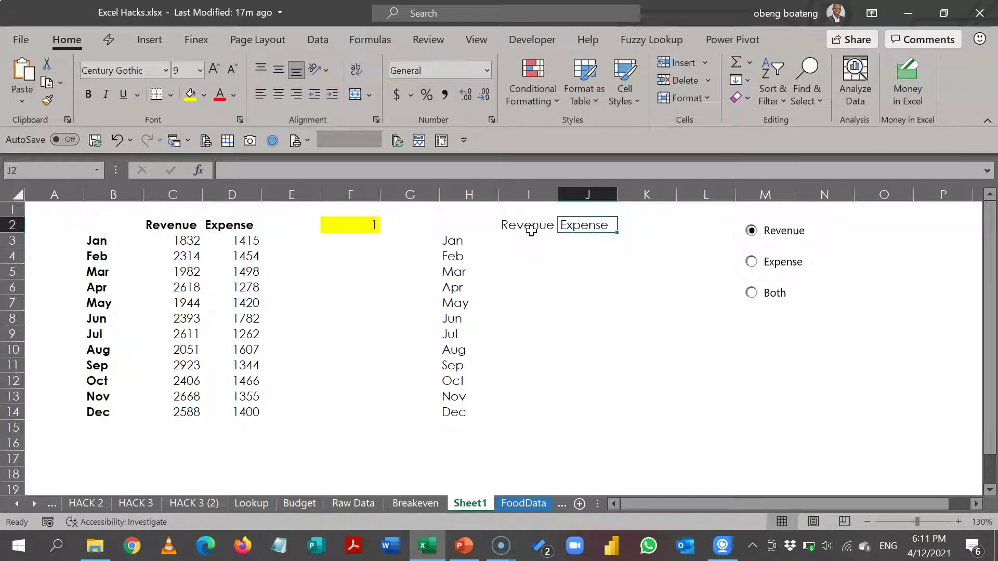
- Bold the I2:J2 headers and move to cell I3
shift+click(531, 231)
key(ctrl+b)
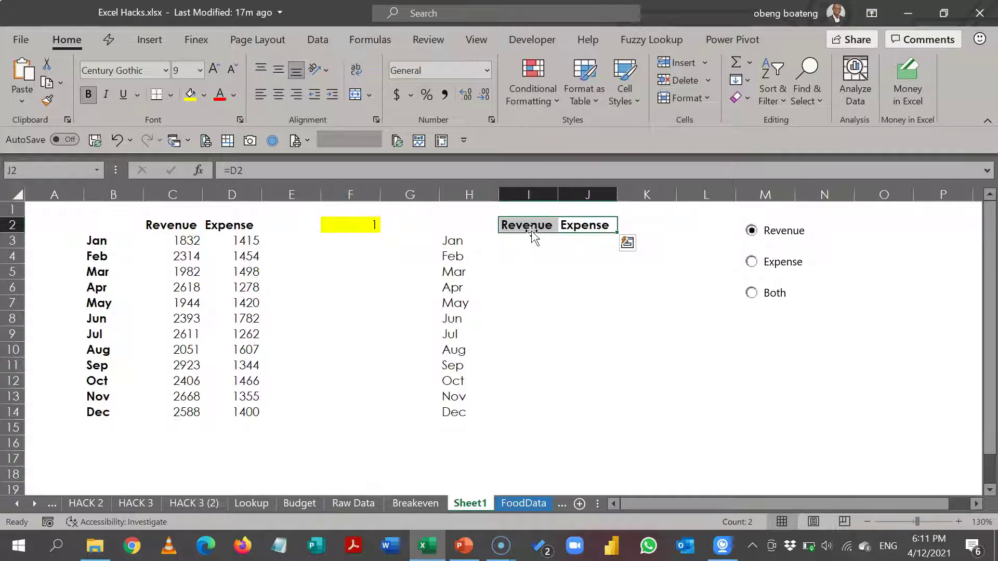
click(515, 244)
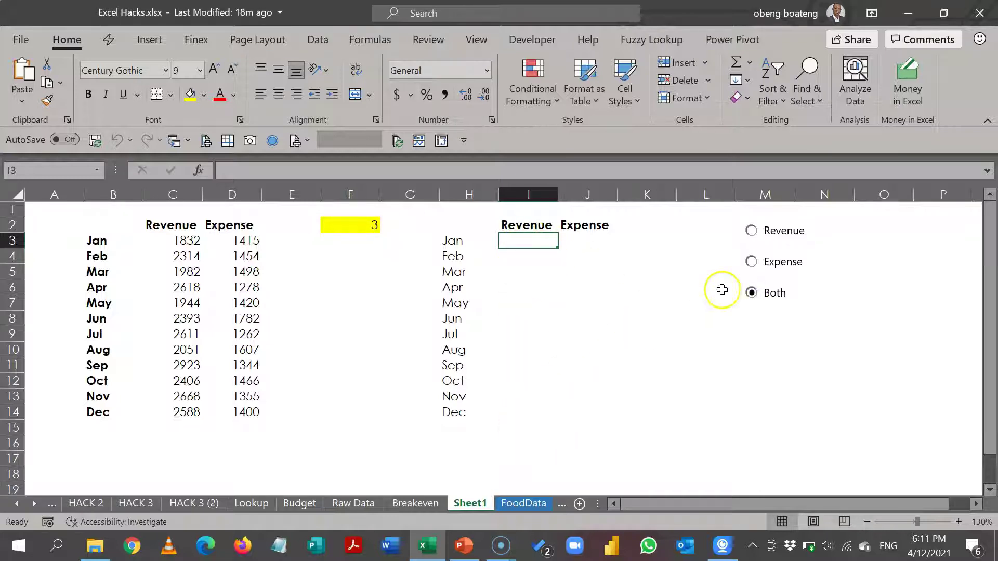
- Choose Expense, then Both, so F2 ends at 3
click(754, 262)
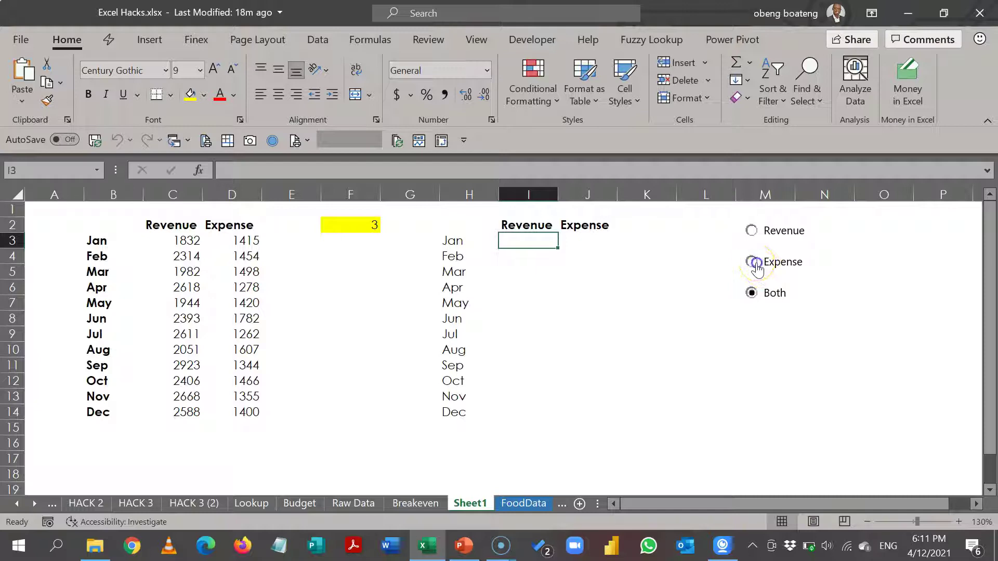
click(752, 292)
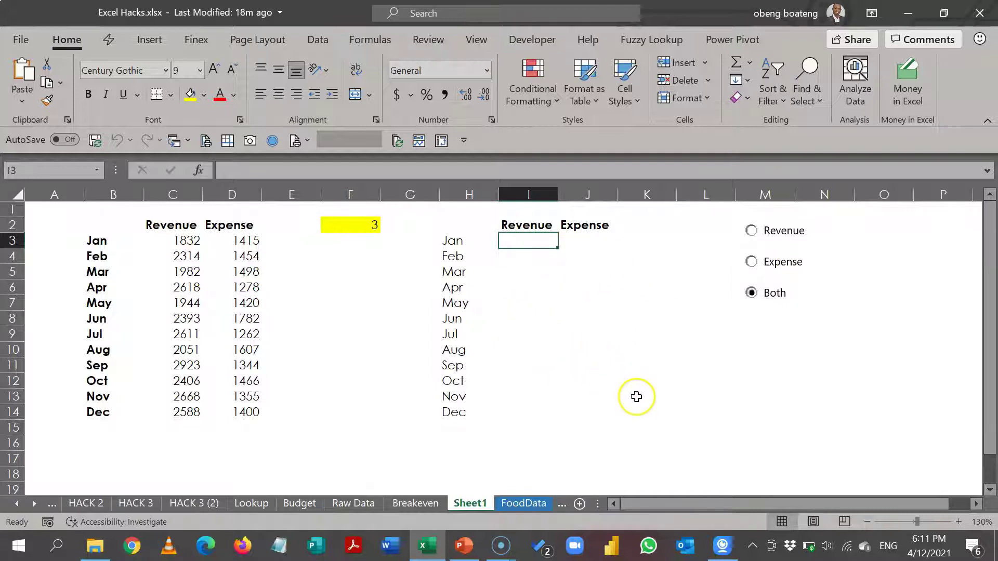
- Start I3's formula with =IF(OR($F$2=1,$F$2=3), using absolute F2 references
text(=)
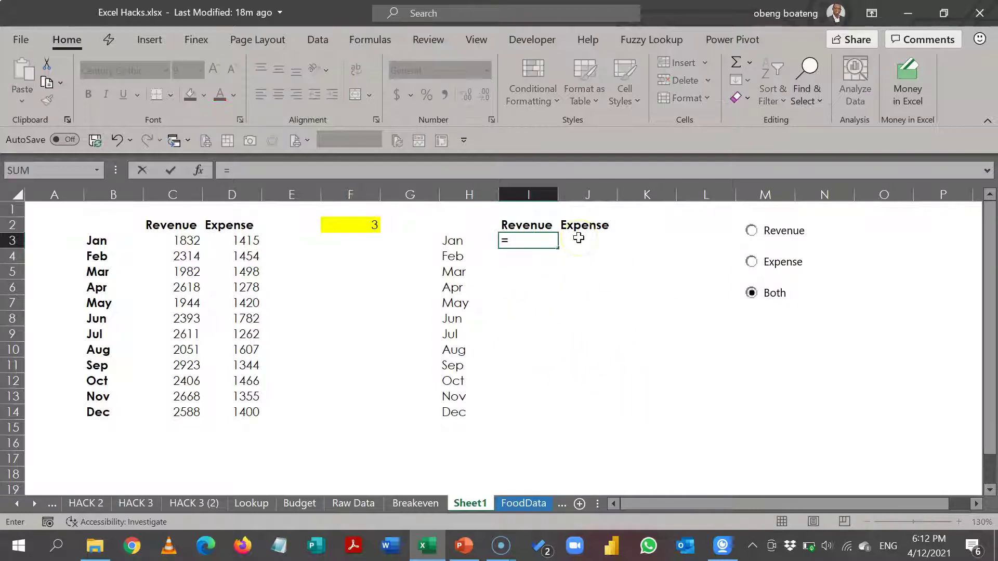
text(if)
key(Tab)
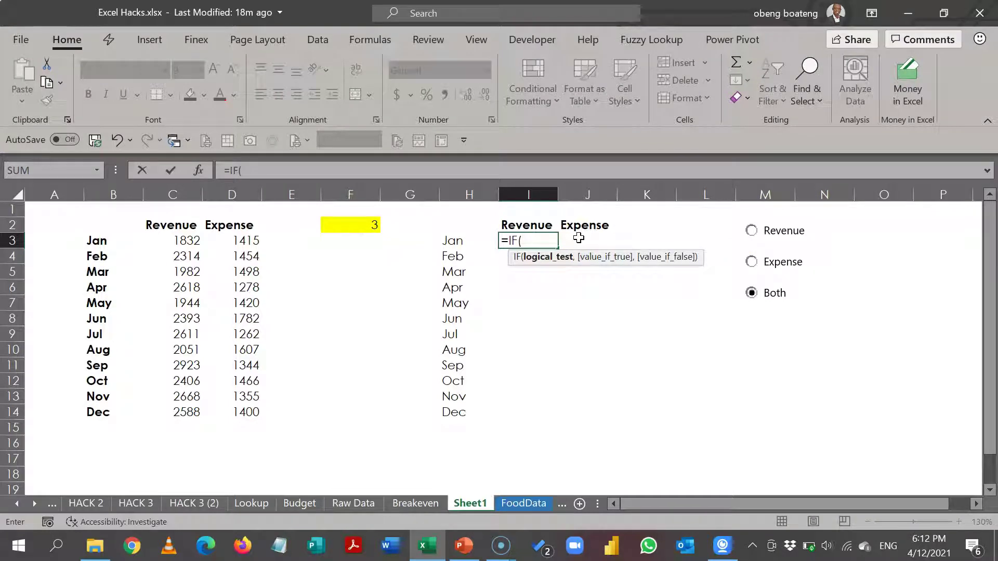
text(or)
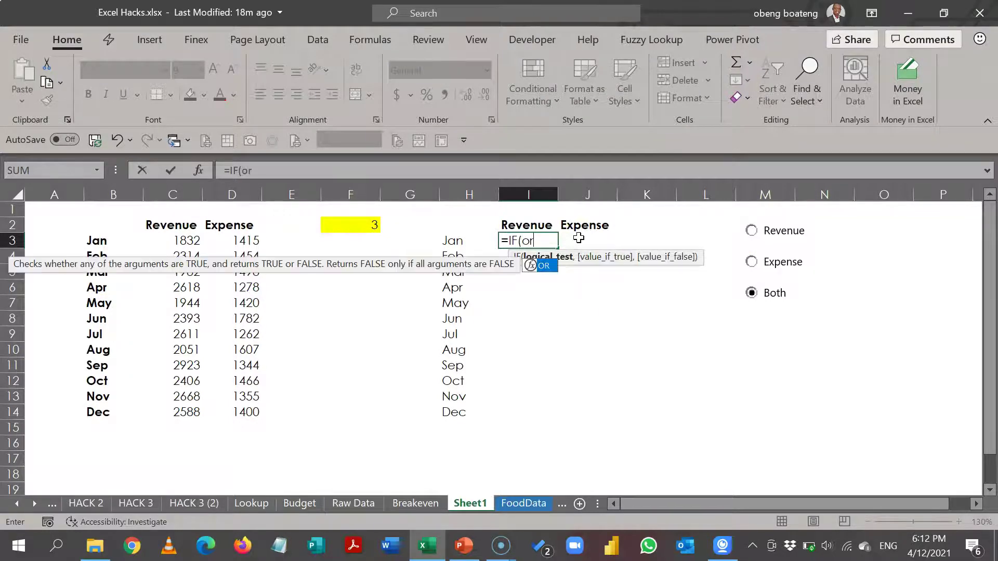
key(Tab)
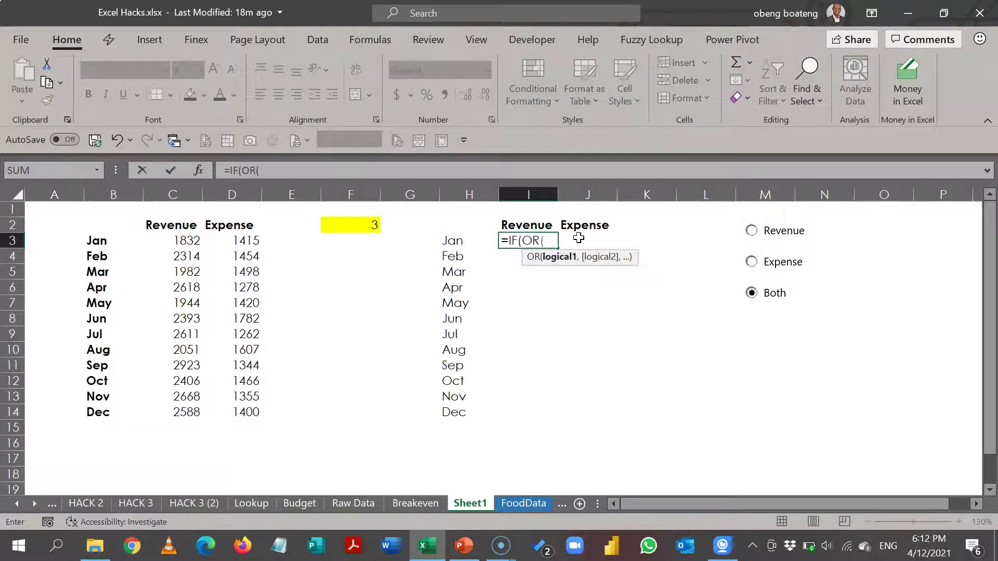
click(365, 223)
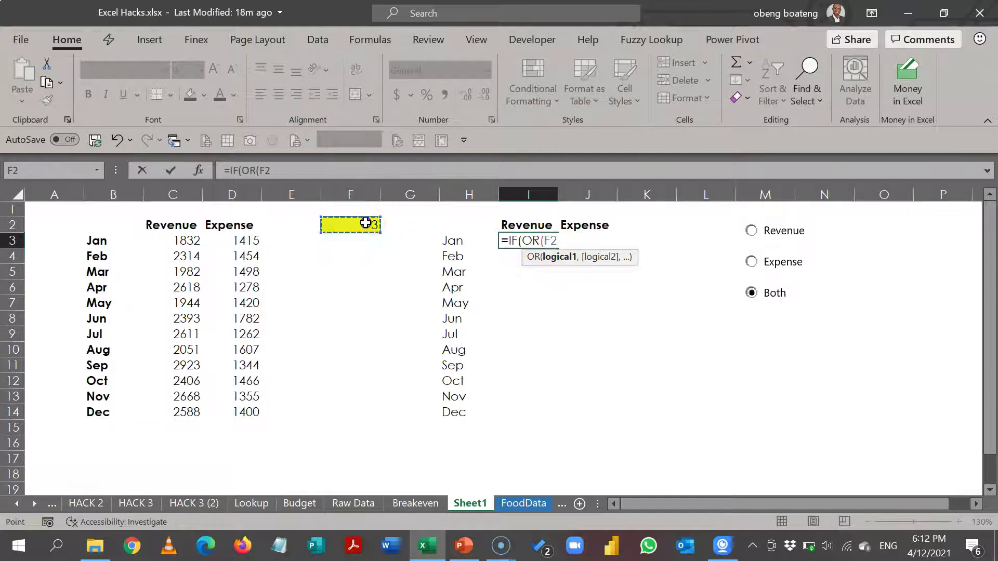
key(F4)
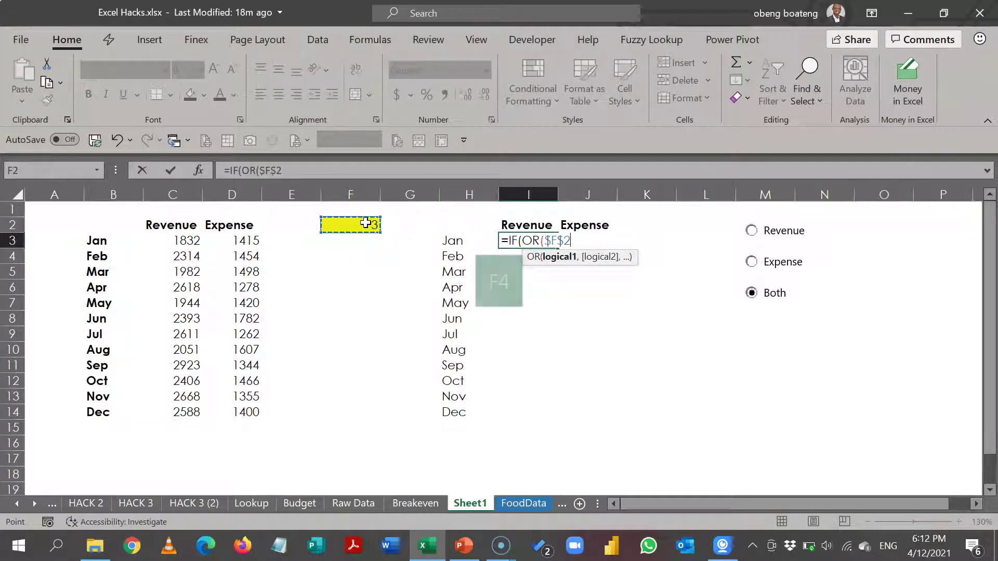
text(=)
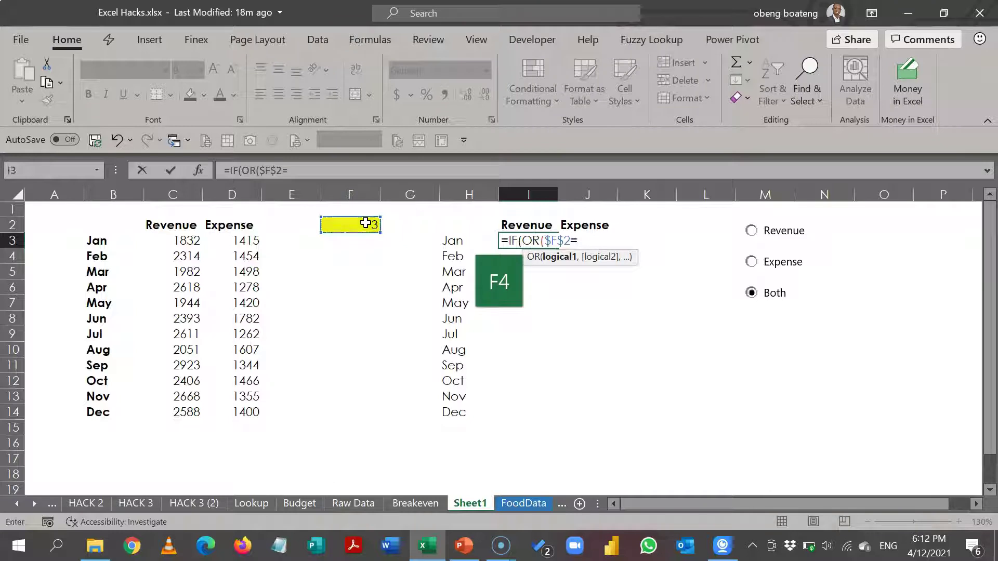
text(1)
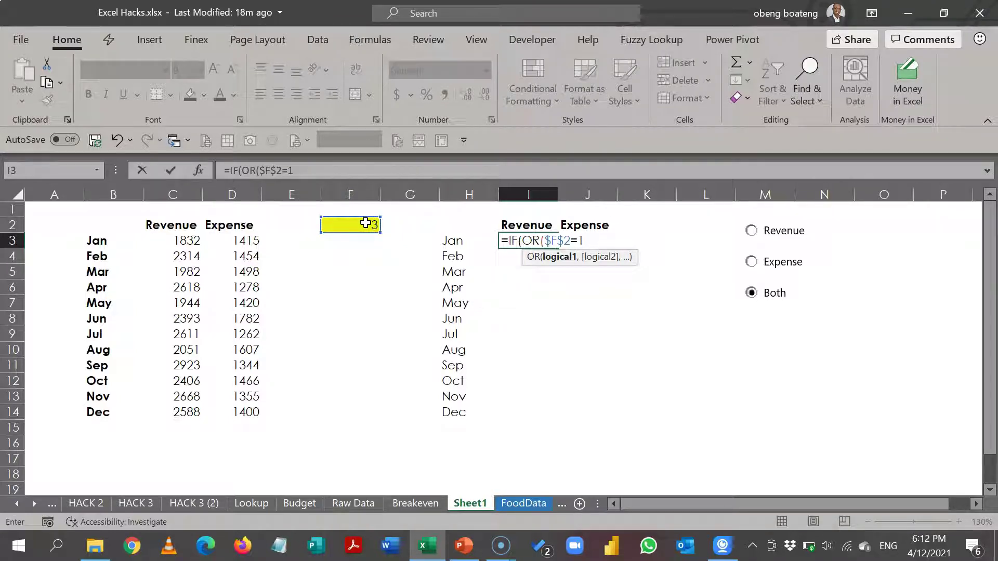
text(,)
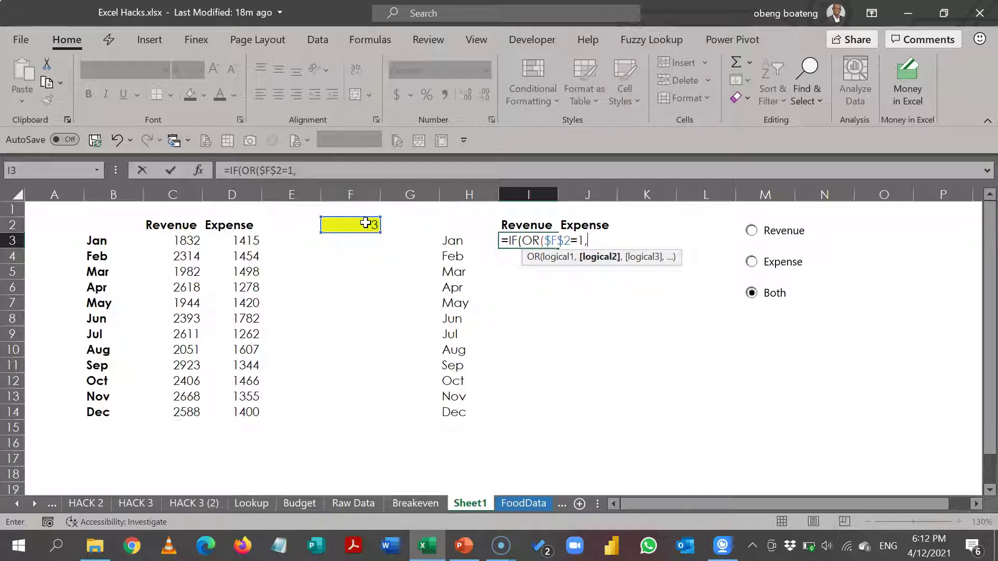
click(365, 223)
key(F4)
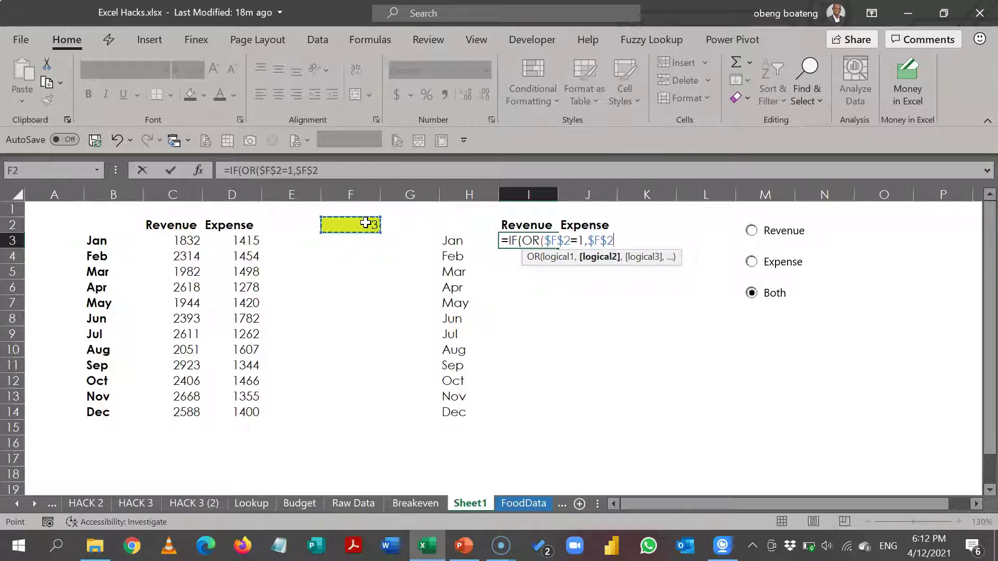
text(=3)
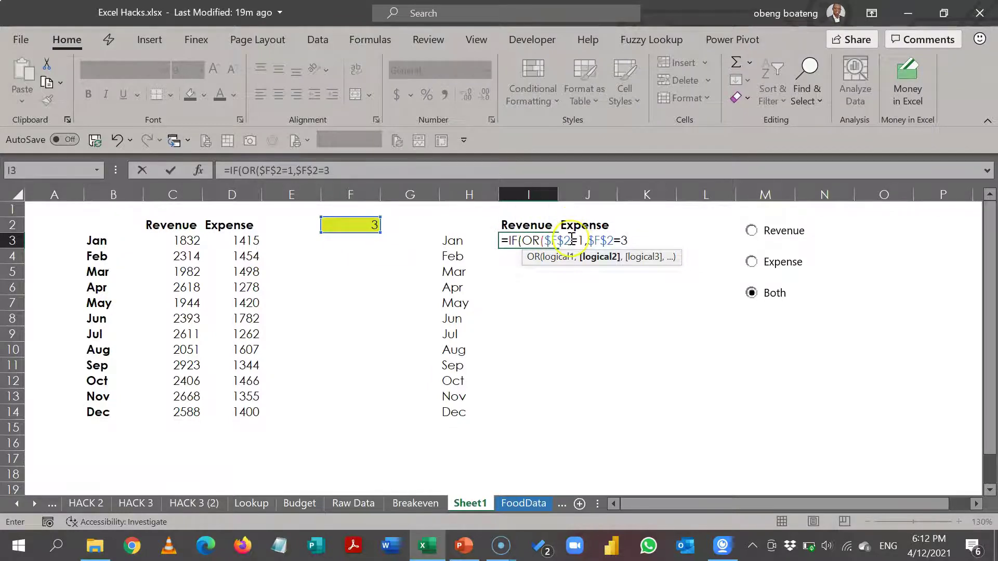
text())
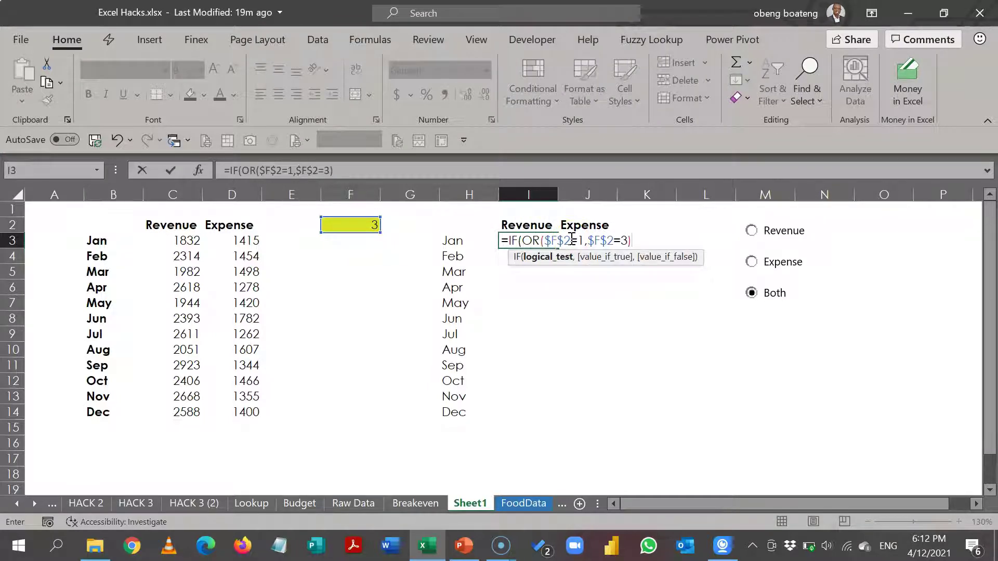
text(,)
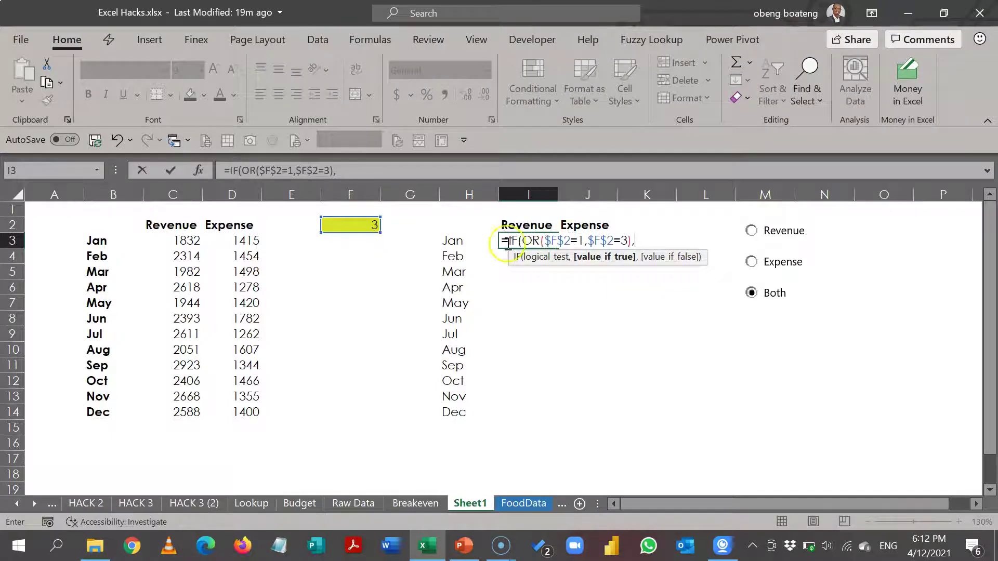
- Finish the formula with C3 as the true result and NA() otherwise
click(189, 242)
click(194, 243)
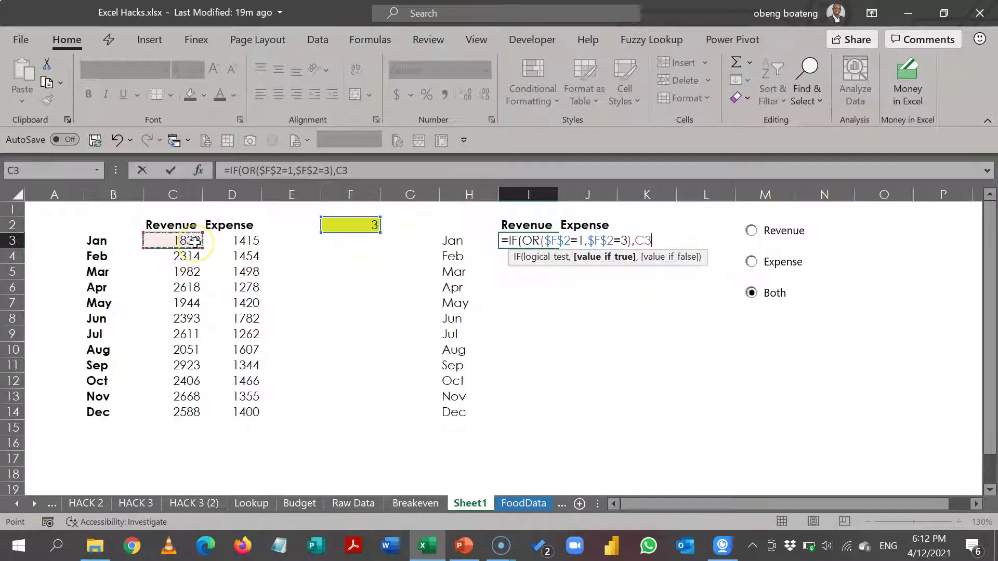
text(,)
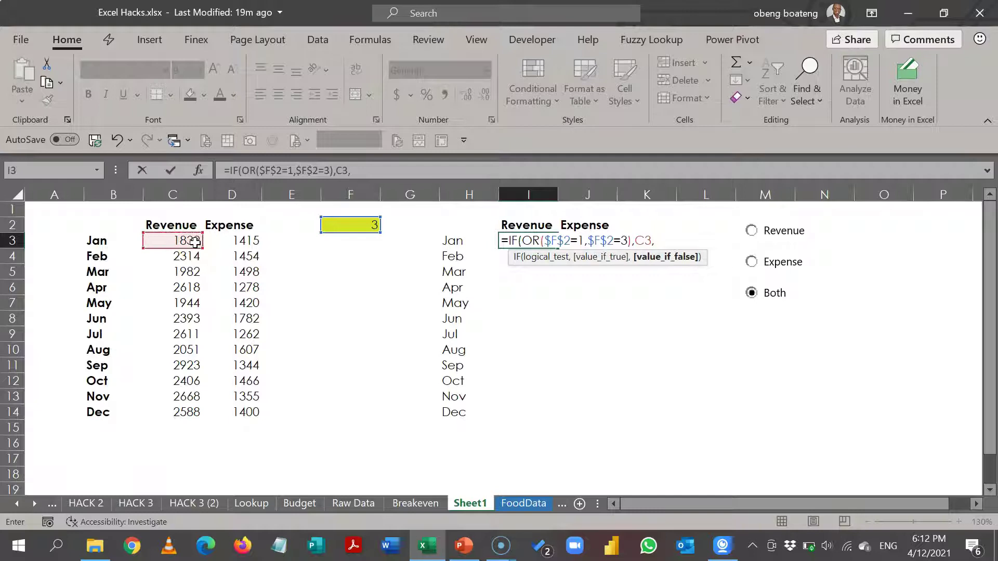
text(na)
key(Tab)
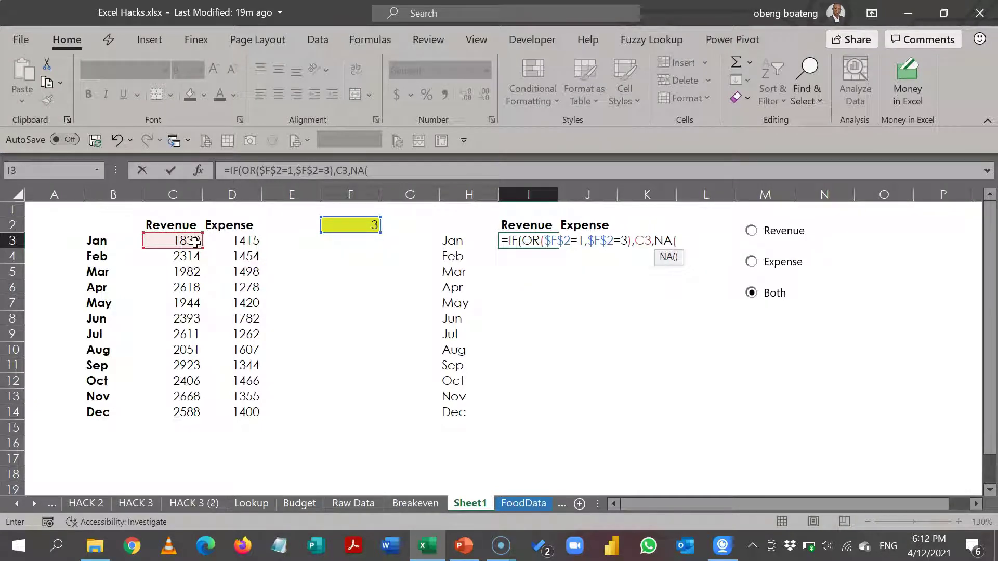
text())
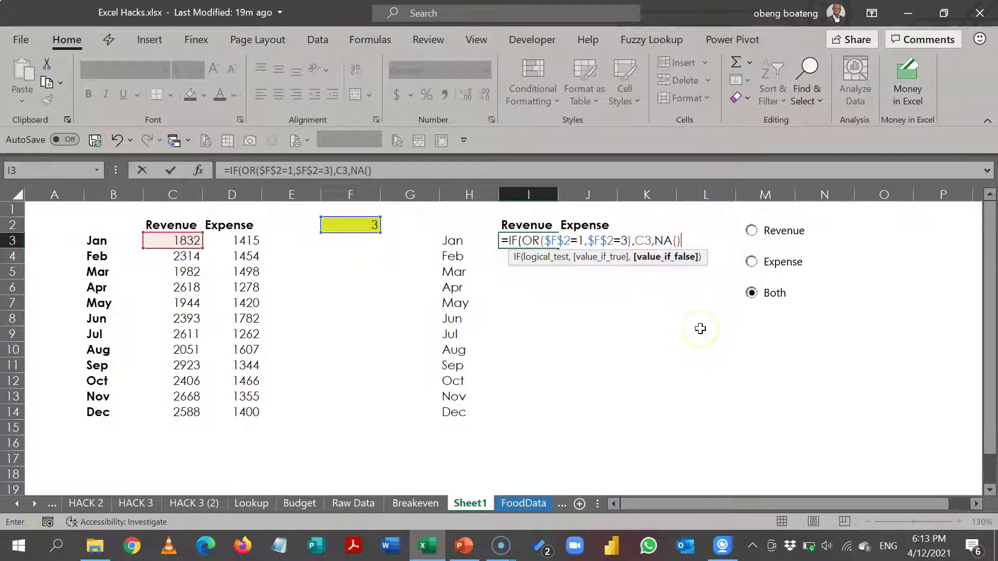
- Commit the I3 formula and copy its text from the formula bar
key(Return)
key(Up)
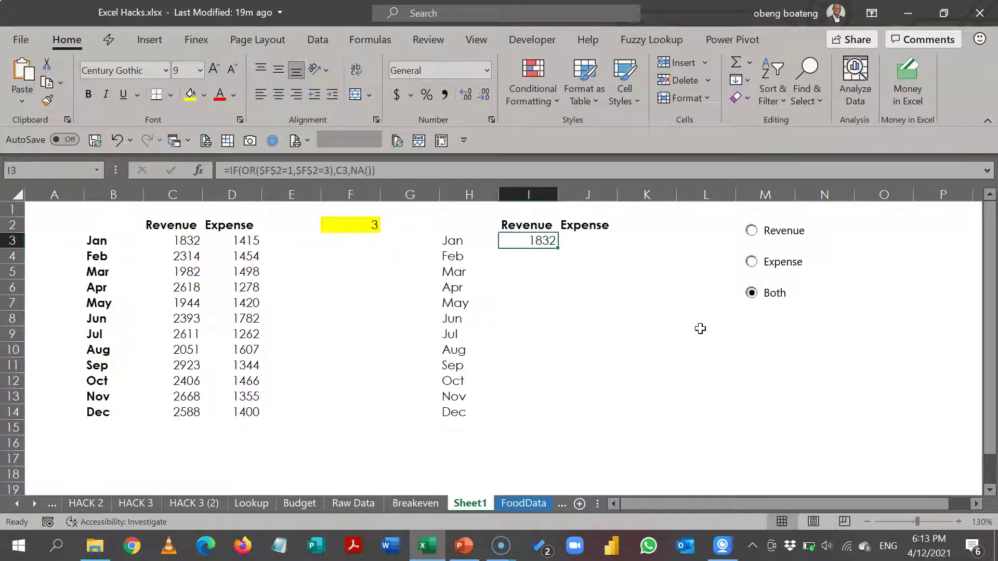
double_click(528, 239)
key(Escape)
drag(423, 169, 225, 179)
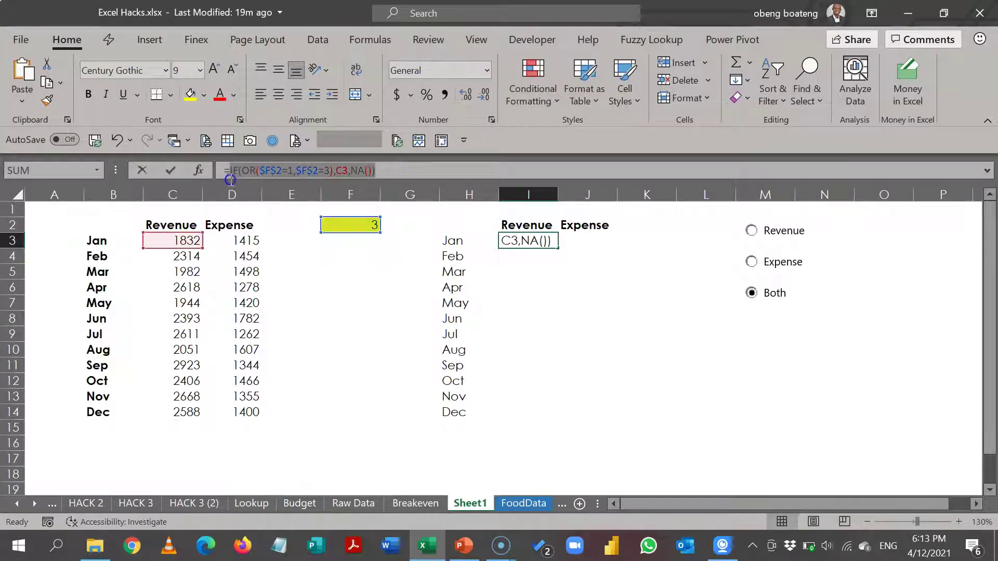
key(ctrl+c)
key(Escape)
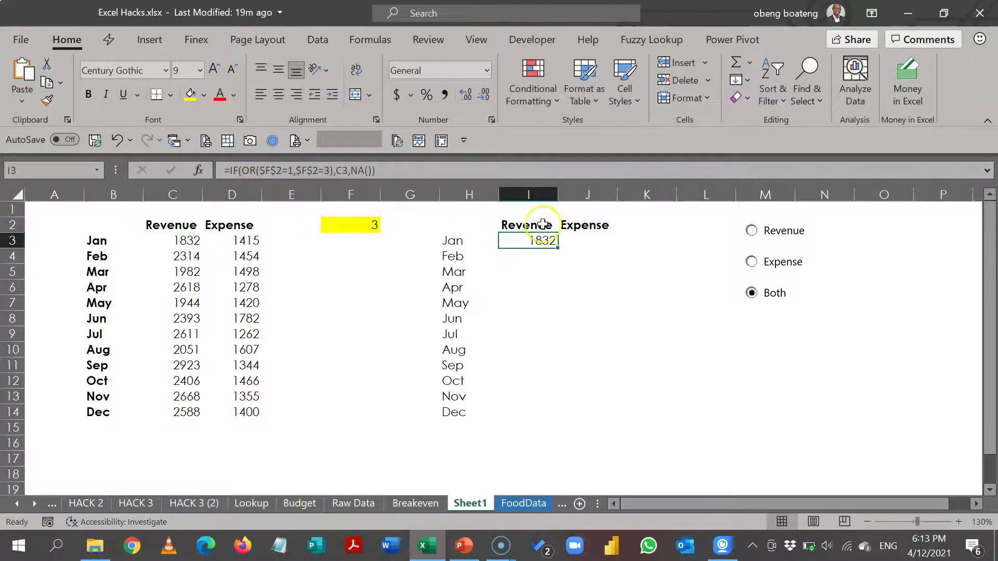
- Paste it into J3, changing the first test to 2 and C3 to D3
click(581, 239)
key(ctrl+v)
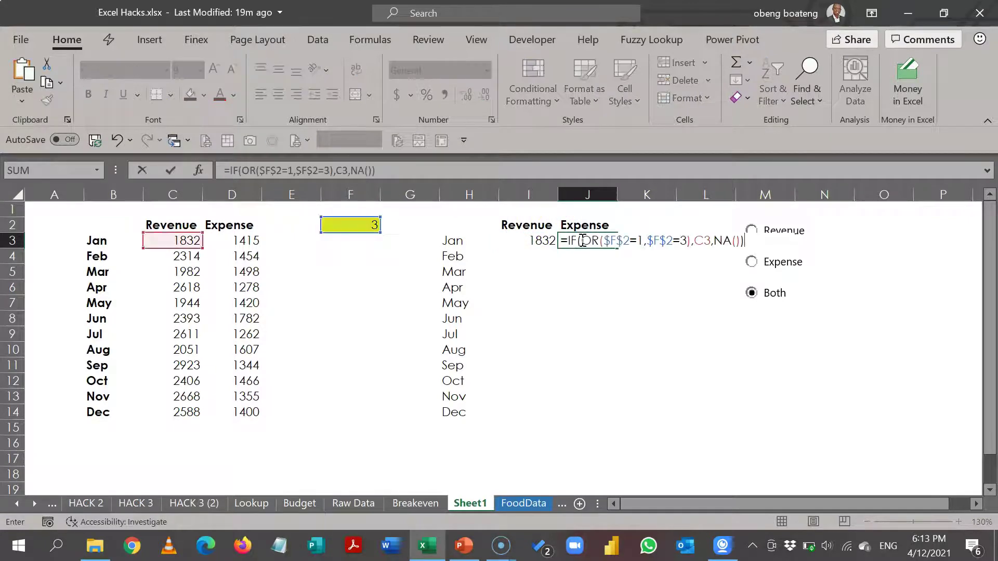
click(640, 242)
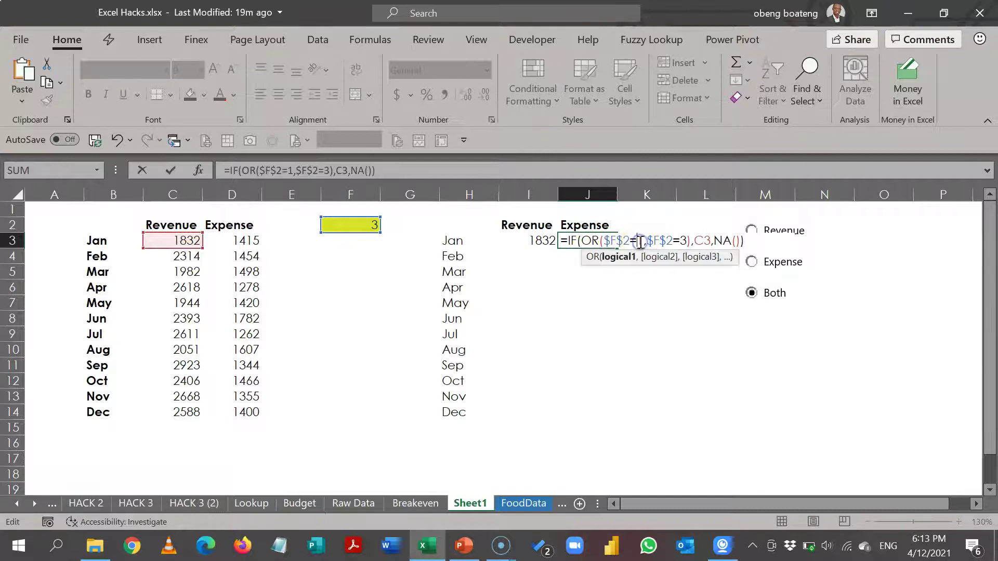
key(BackSpace)
text(2)
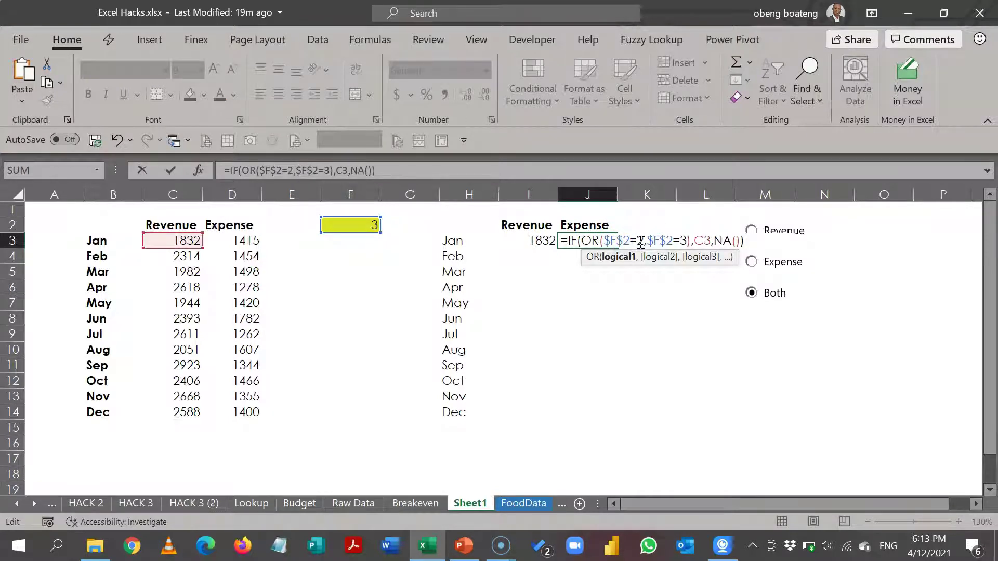
click(683, 240)
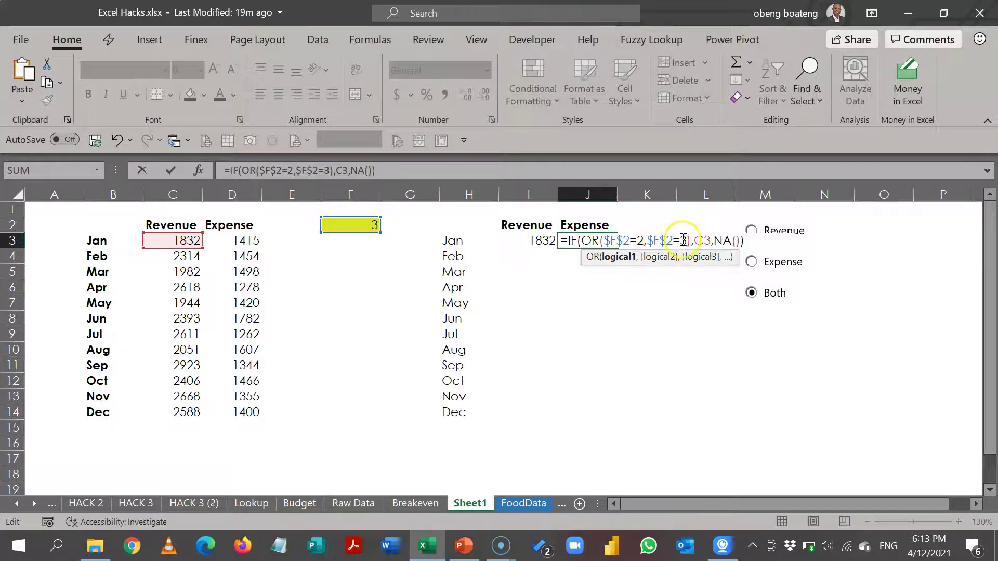
click(223, 249)
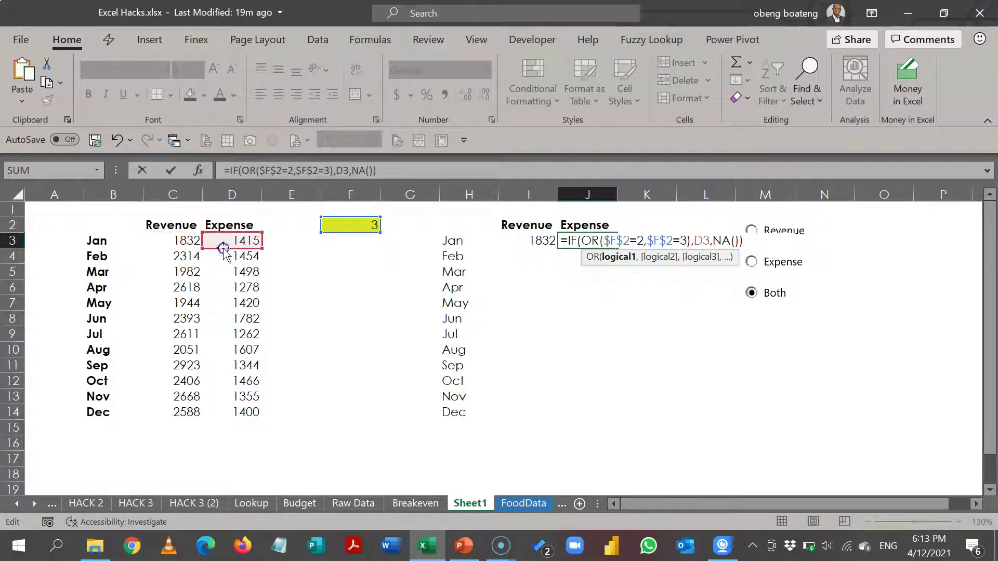
key(Return)
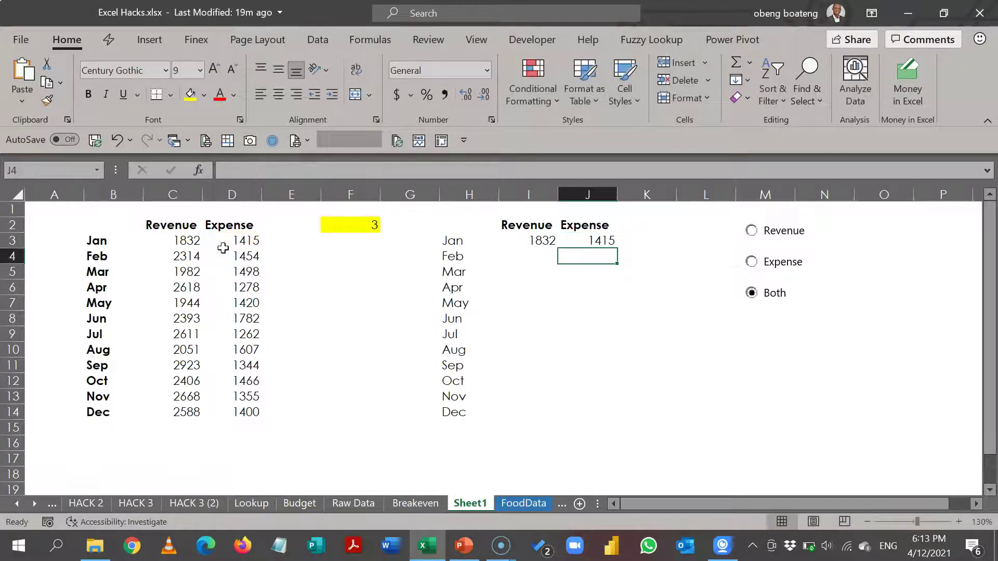
key(Up)
key(Left)
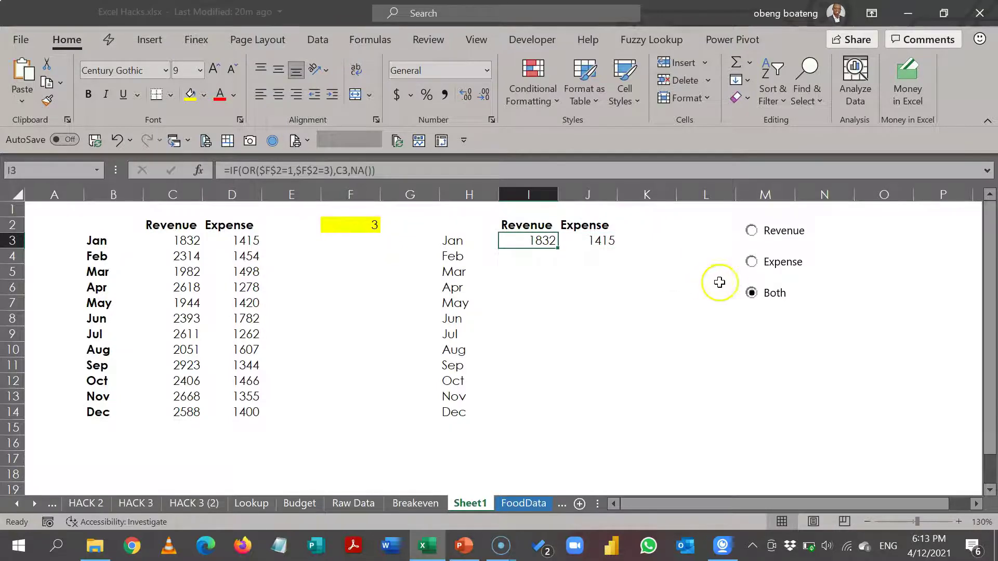
- Test Expense and Revenue, then fill the helper formulas down through I3:J14
click(759, 265)
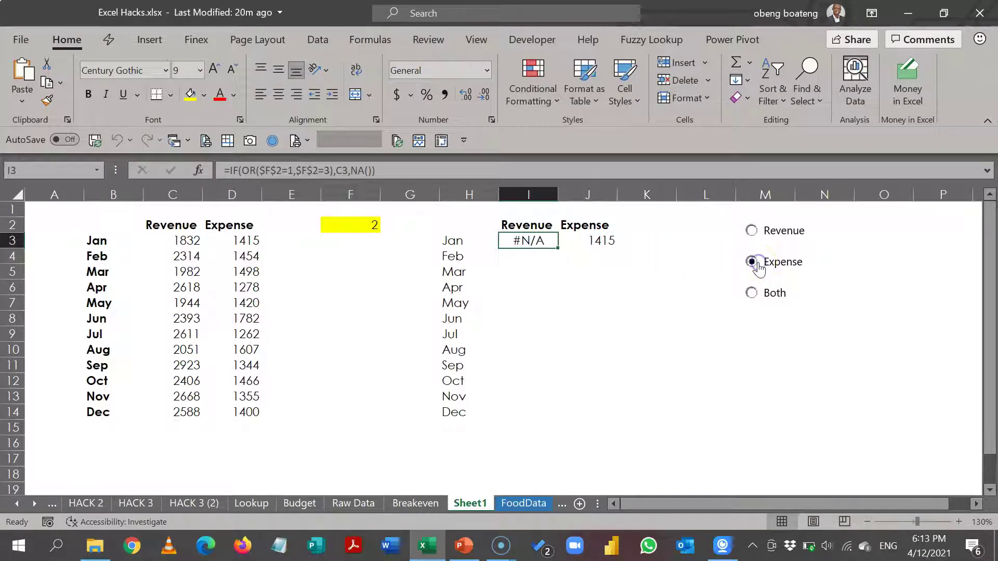
click(767, 233)
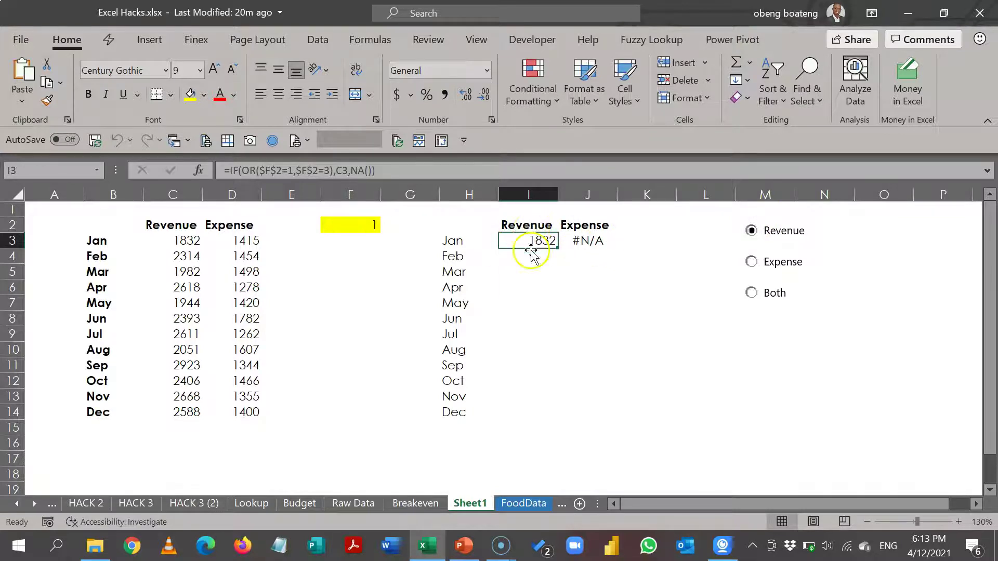
key(shift+Right)
key(shift+Down)
key(shift+Down)
key(shift+Down)
key(shift+Down)
key(shift+Down)
key(shift+Down)
key(shift+Down)
key(shift+Down)
key(shift+Down)
key(shift+Down)
key(shift+Down)
key(shift+Down)
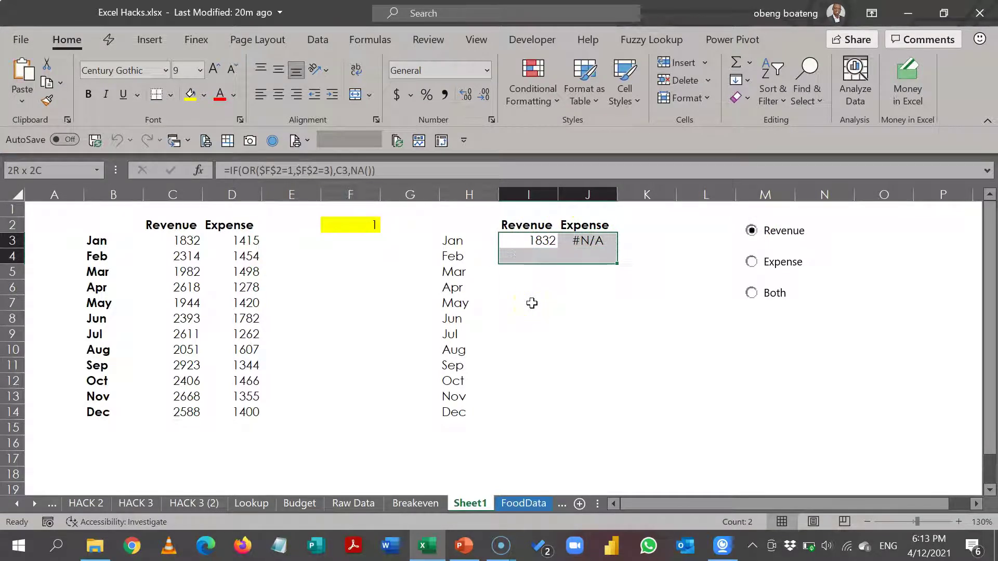
key(ctrl+d)
key(shift+Up)
key(ctrl+d)
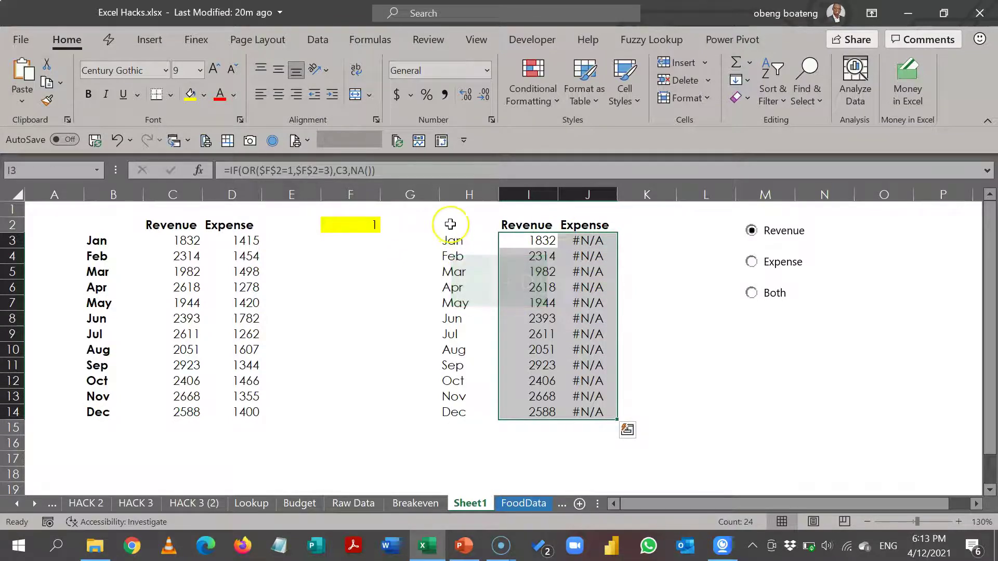
drag(450, 224, 597, 412)
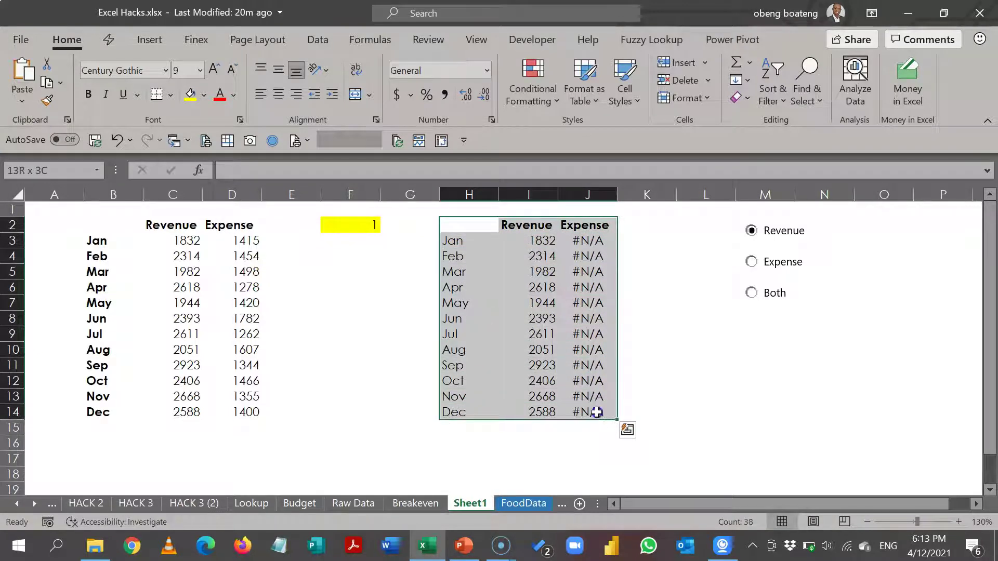
- Insert a chart of the helper table H2:J14 with Alt+F1 and bring up the chart type choices
key(alt+F1)
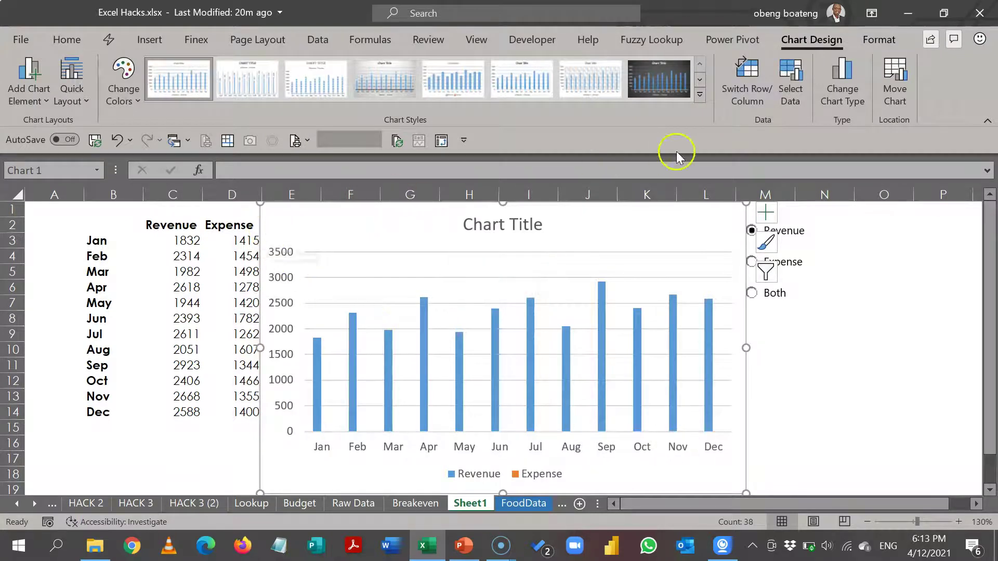
click(830, 95)
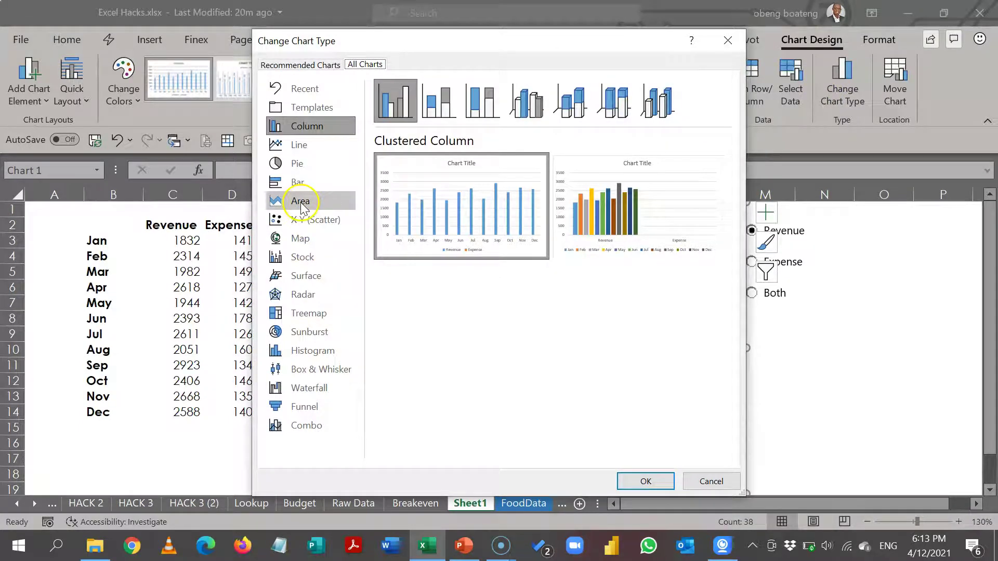
- Change the chart type to Line with Markers
click(302, 145)
click(539, 106)
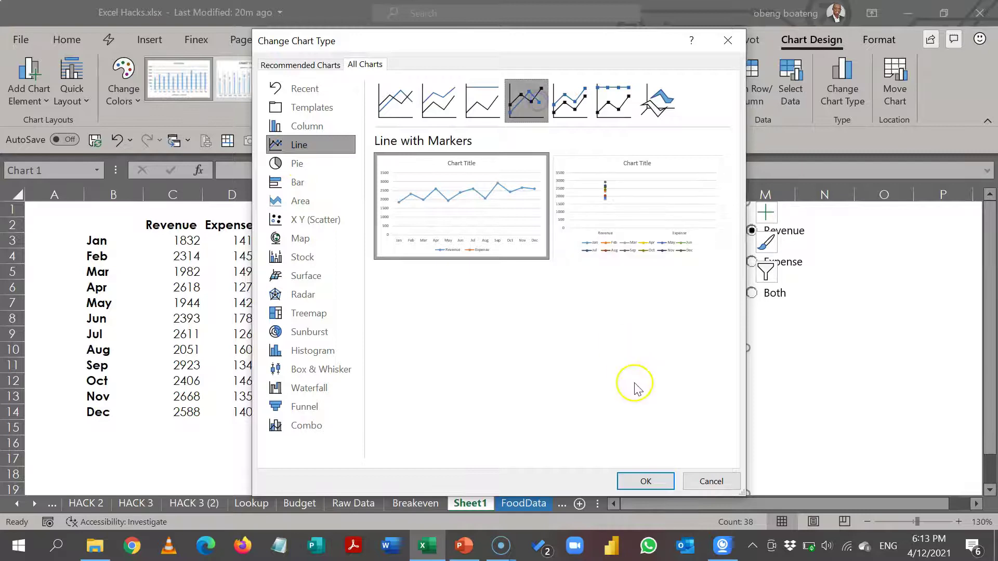
click(644, 480)
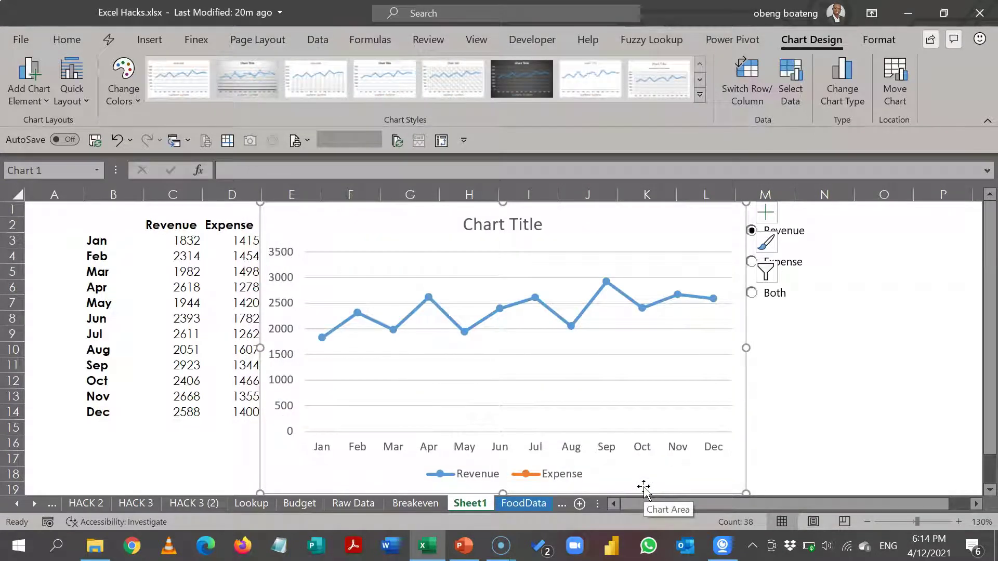
- Delete the legend, shrink the chart, and test it with the Expense and Both options
click(562, 473)
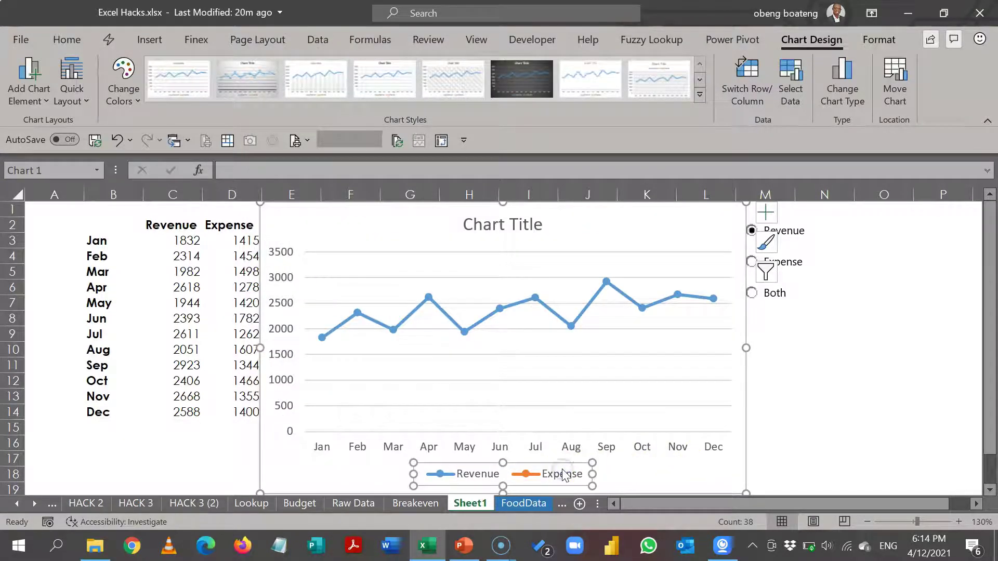
key(Delete)
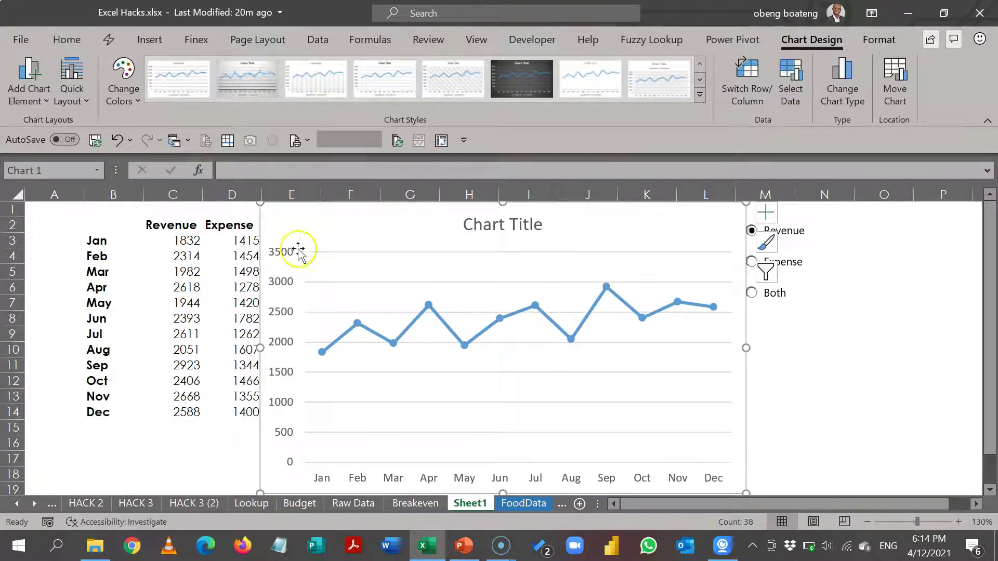
drag(260, 203, 303, 218)
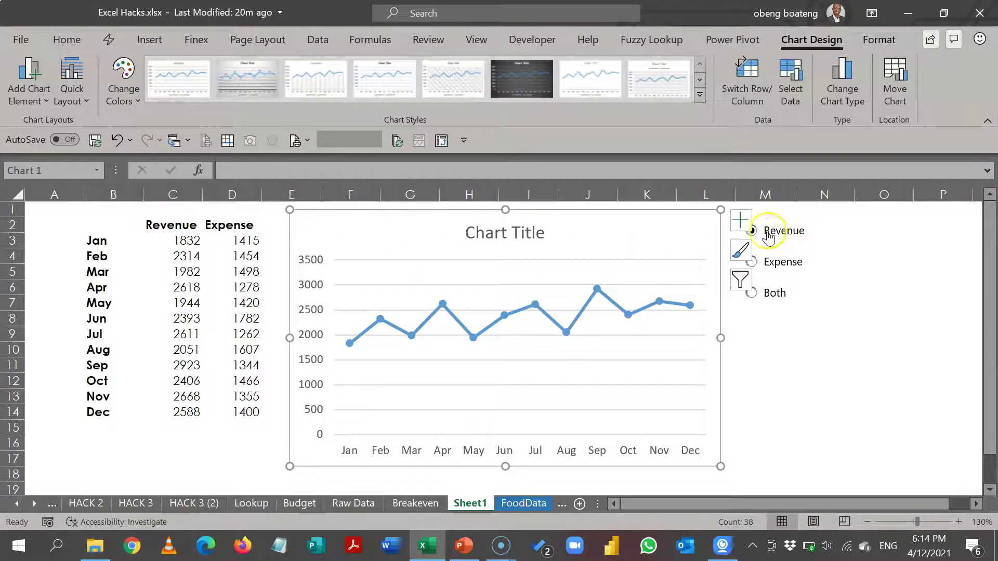
click(778, 265)
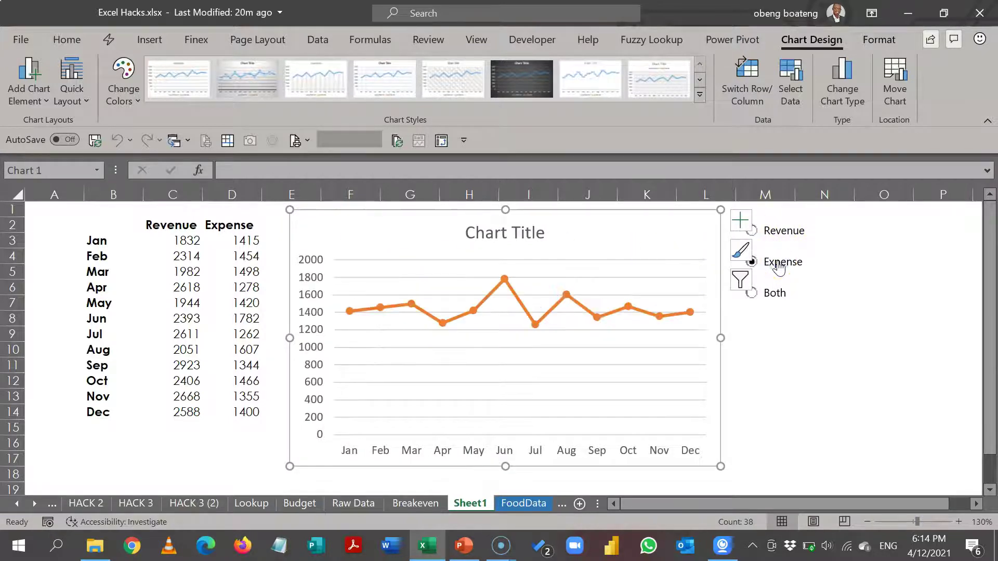
click(777, 300)
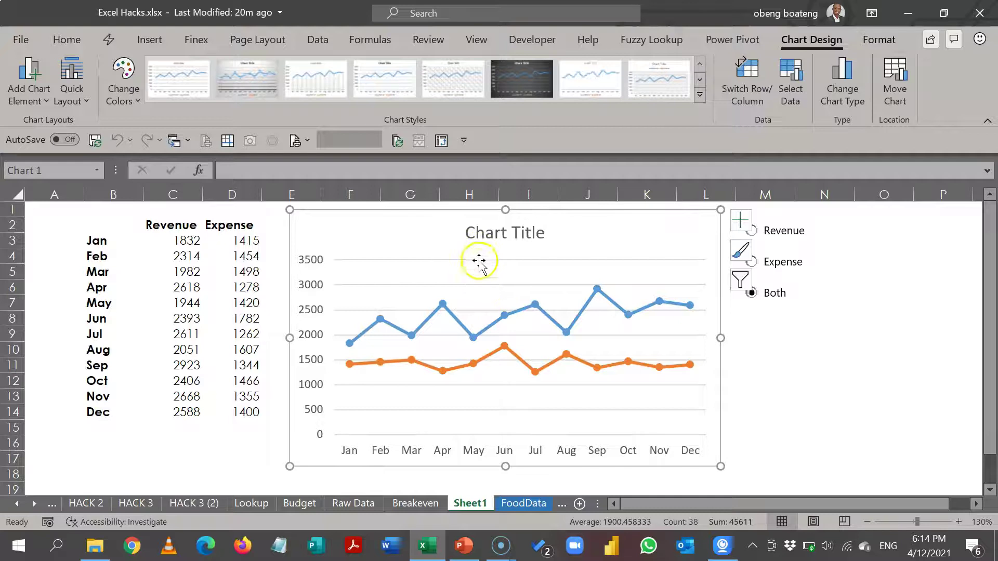
- Delete the gridlines and thin the Revenue line to 1 pt
click(481, 286)
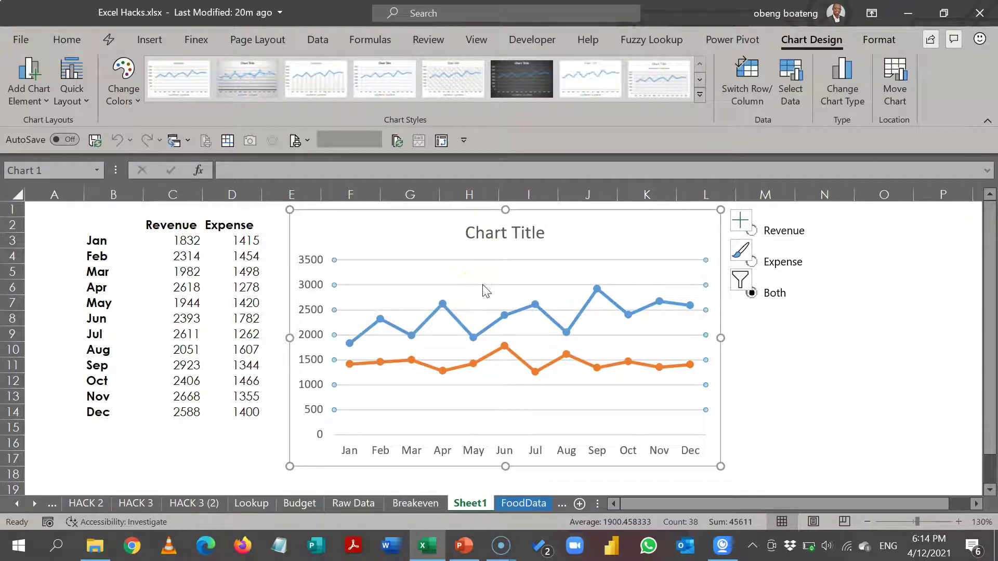
key(Delete)
click(464, 328)
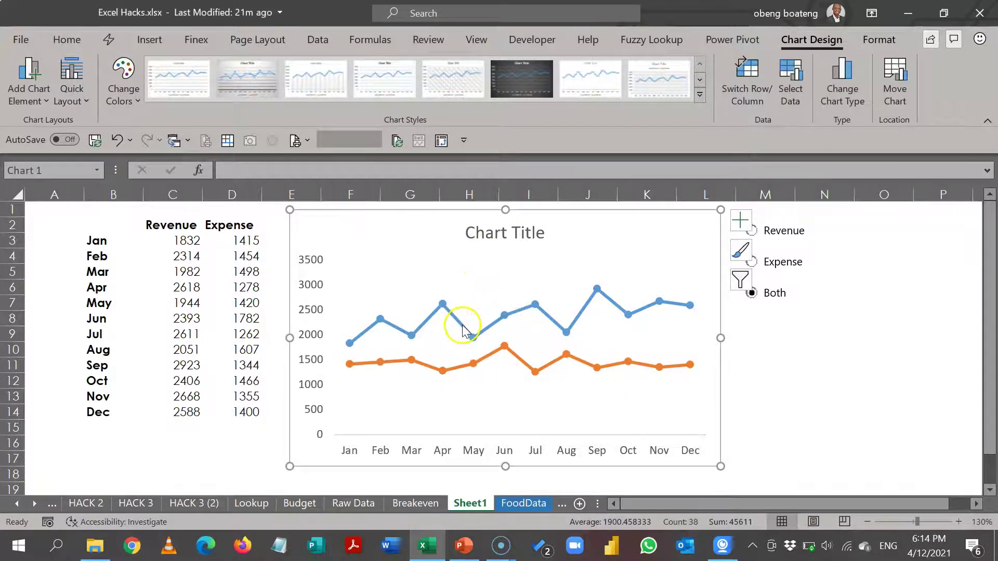
key(ctrl+1)
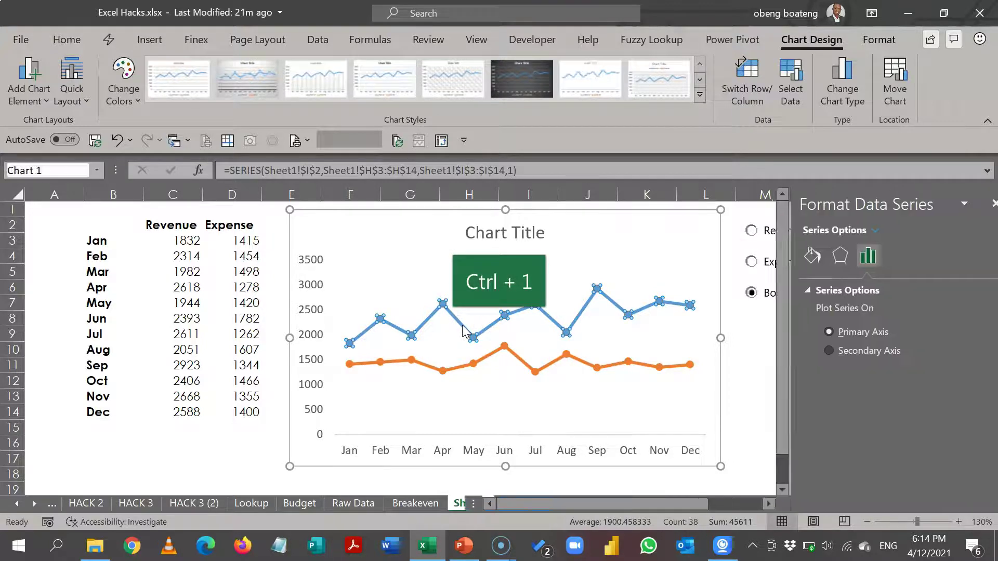
click(827, 425)
click(797, 255)
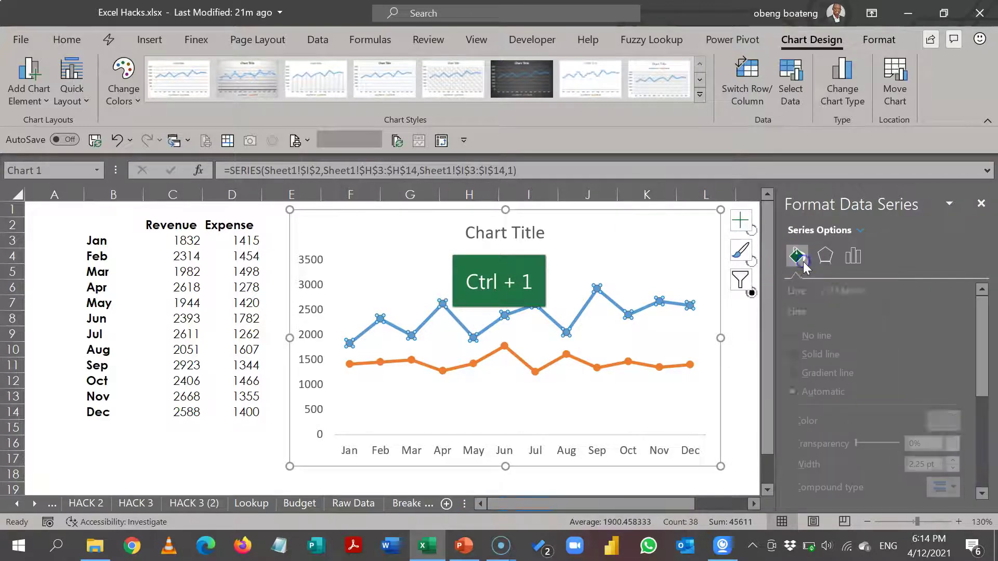
click(966, 468)
click(965, 469)
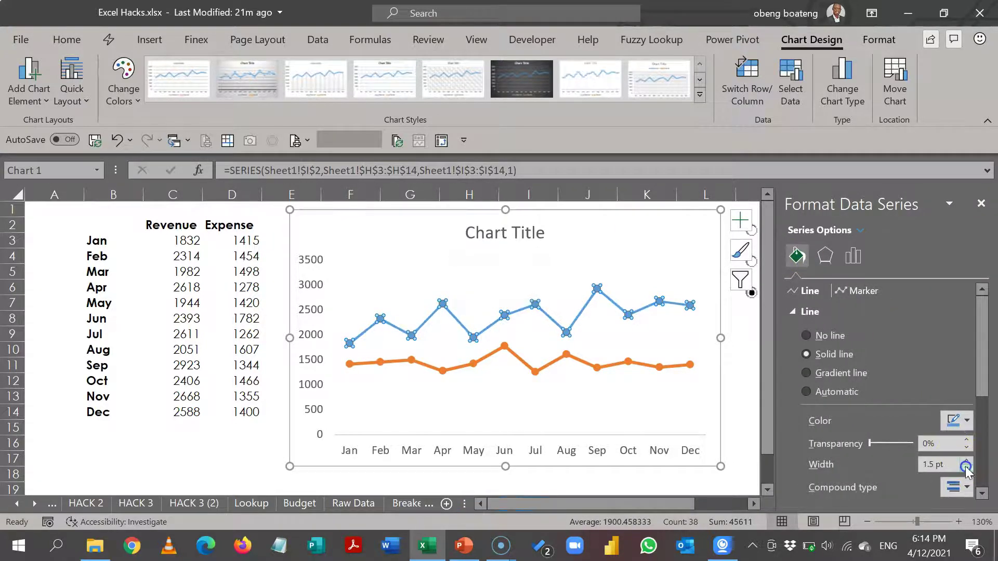
click(965, 469)
click(966, 469)
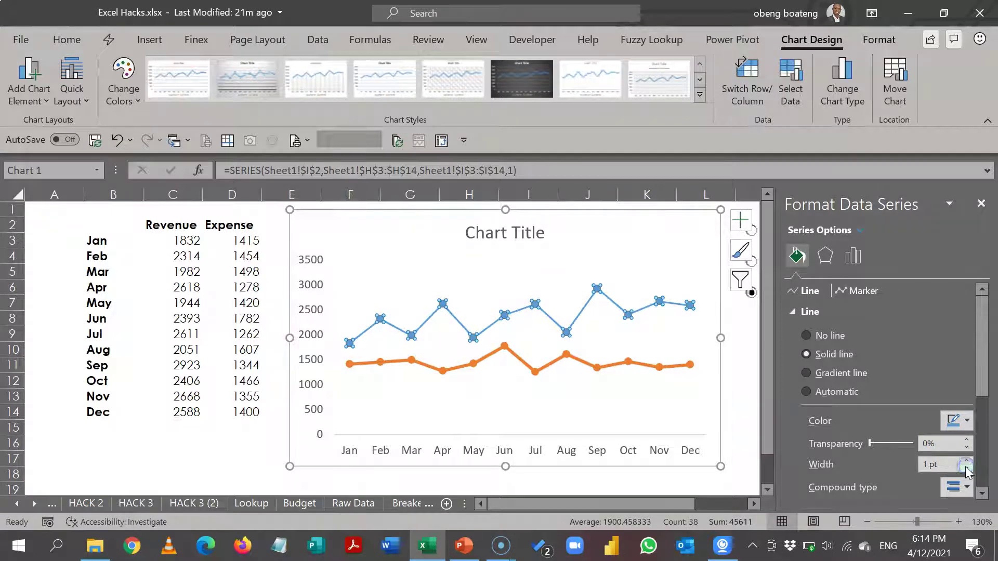
- Thin the Expense line to 1 pt as well and close the Format pane
click(615, 364)
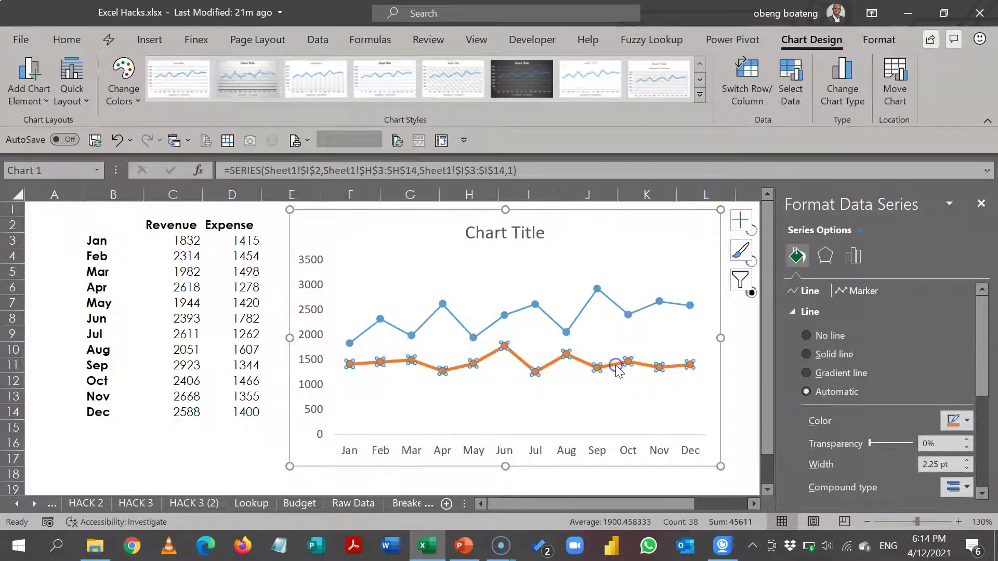
click(966, 469)
click(965, 469)
click(965, 469)
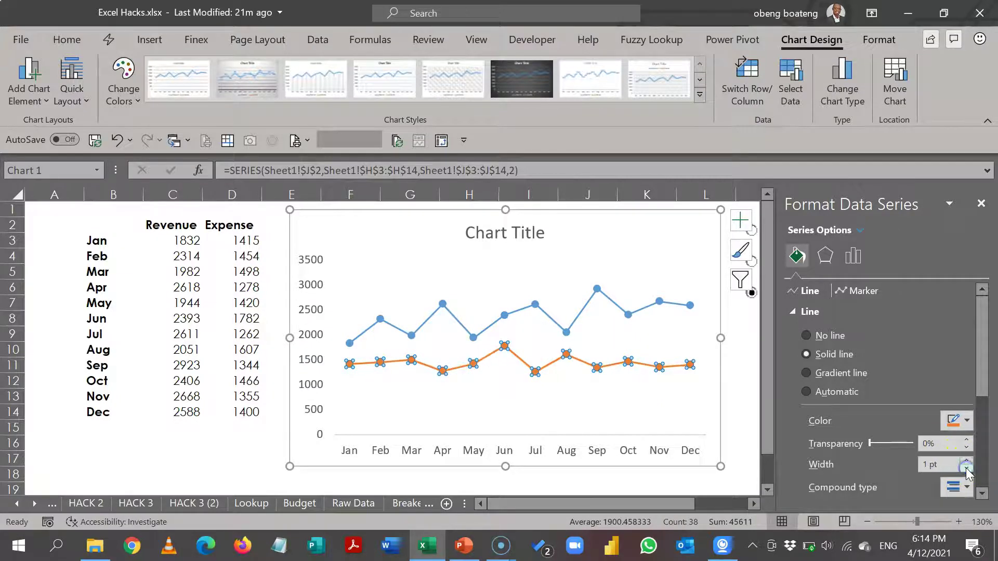
click(981, 204)
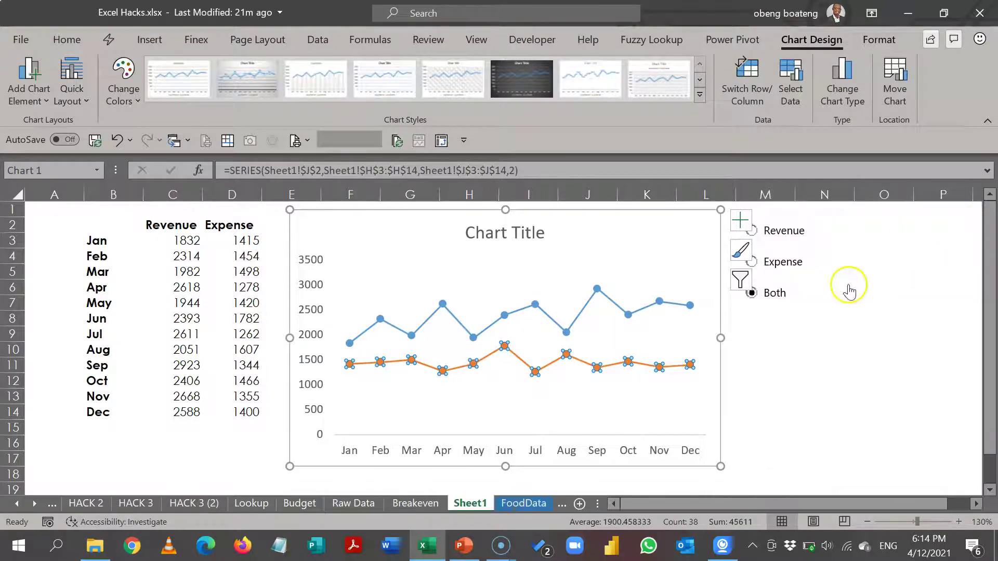
click(837, 300)
- Check the chart by switching to the Expense option, then back to Revenue
click(810, 349)
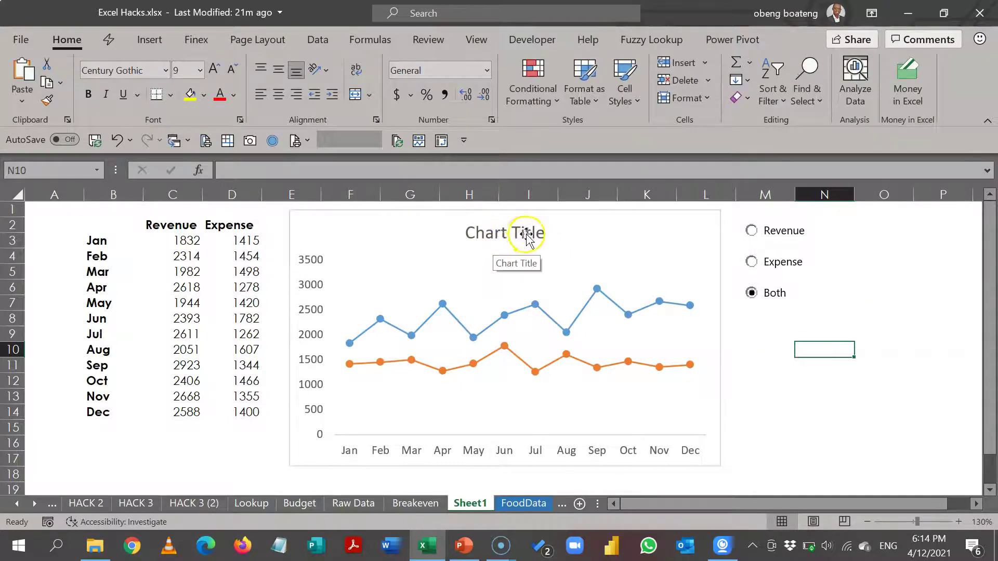
click(753, 263)
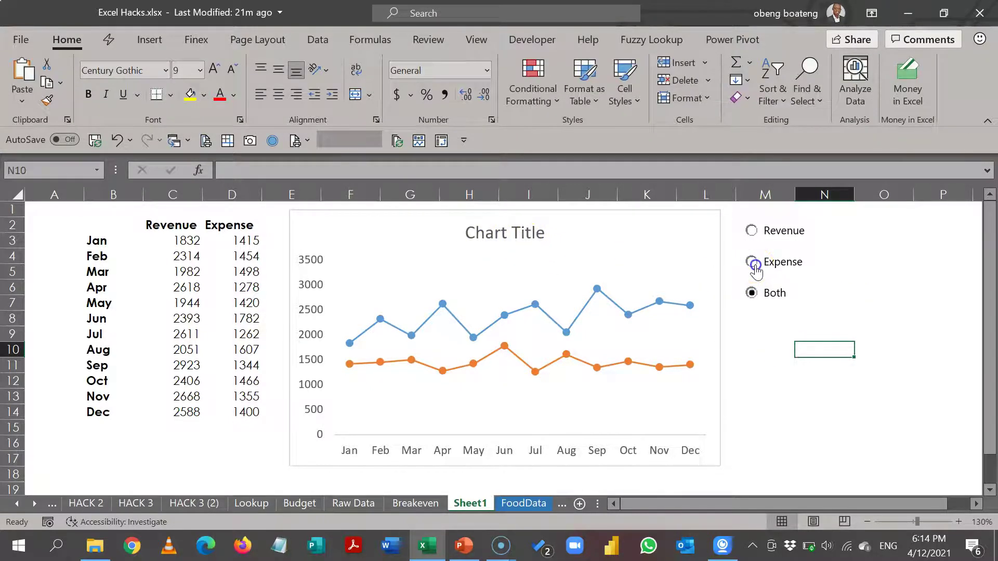
click(757, 232)
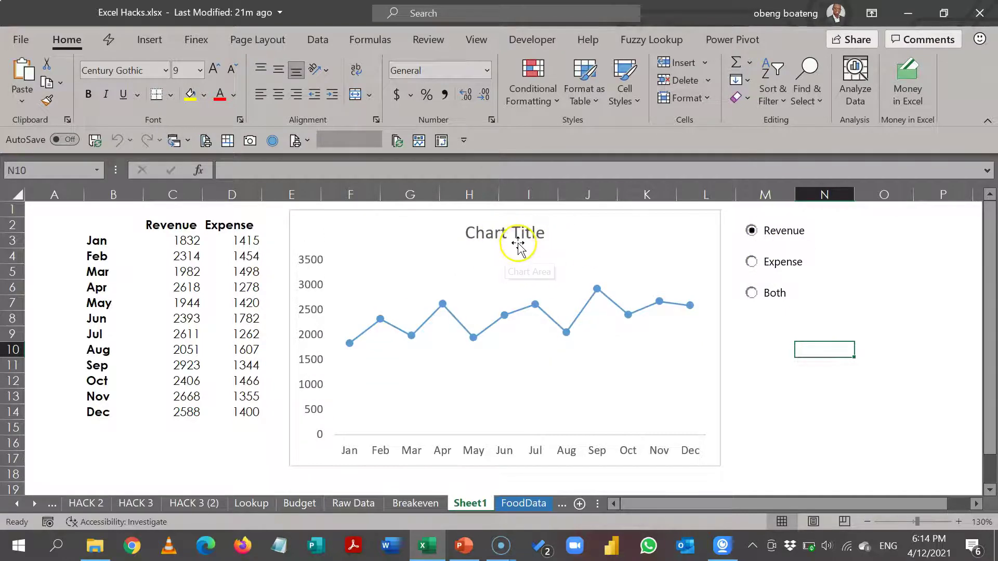
- Enter Revenue, Expense and Both in O2:O4, then shift the chart down-right to reveal F2 and the headers
click(885, 231)
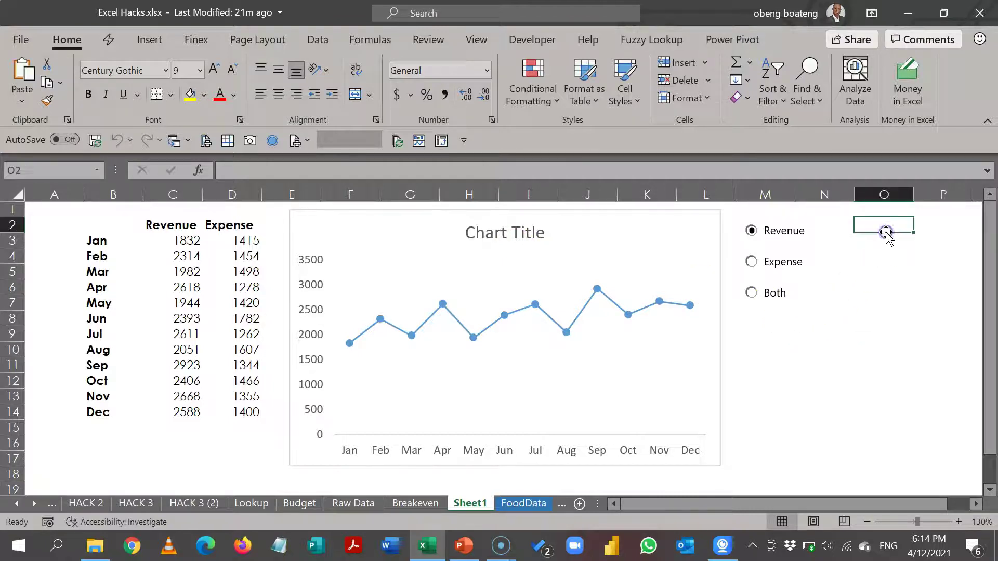
text(Revenue)
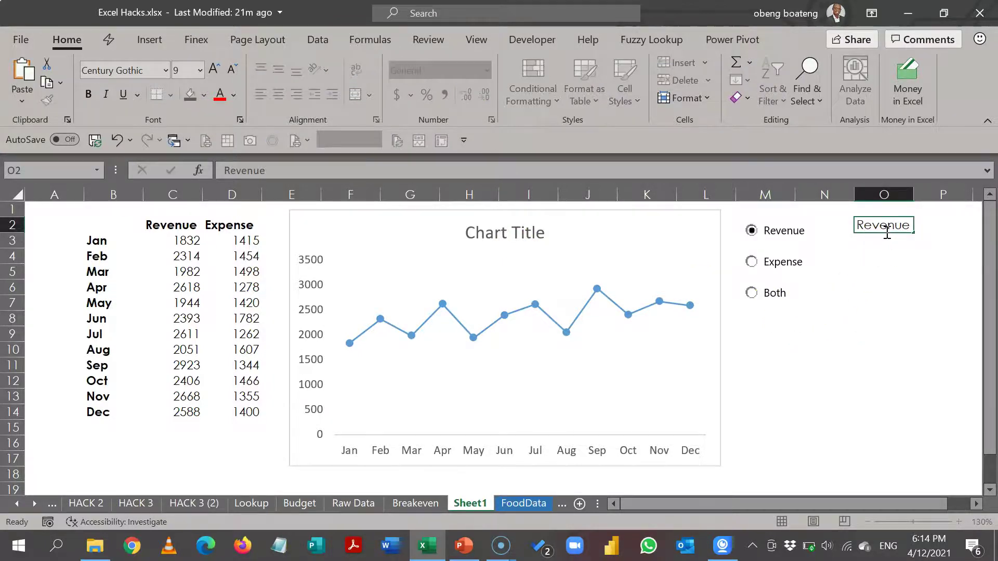
key(Return)
text(Expense)
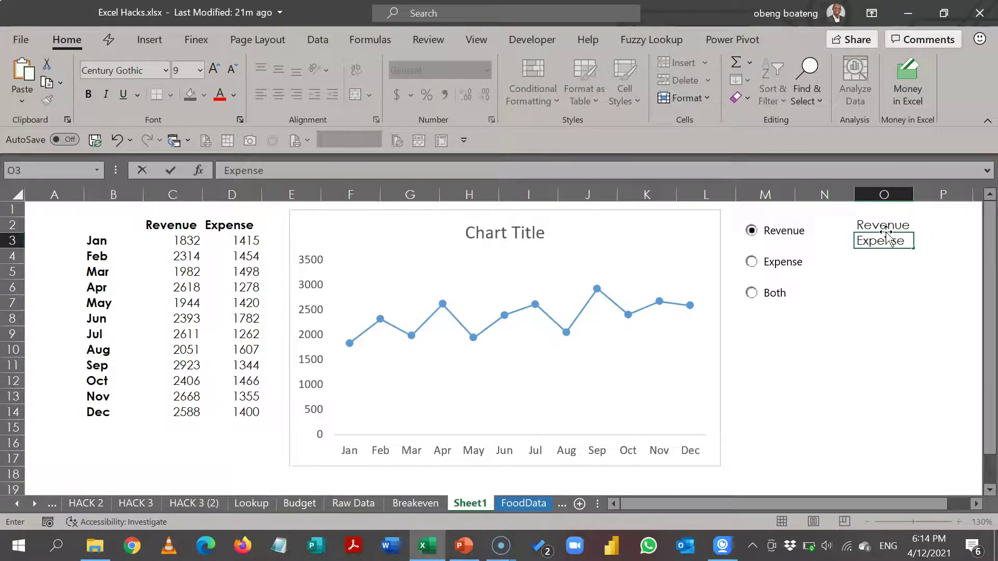
key(Return)
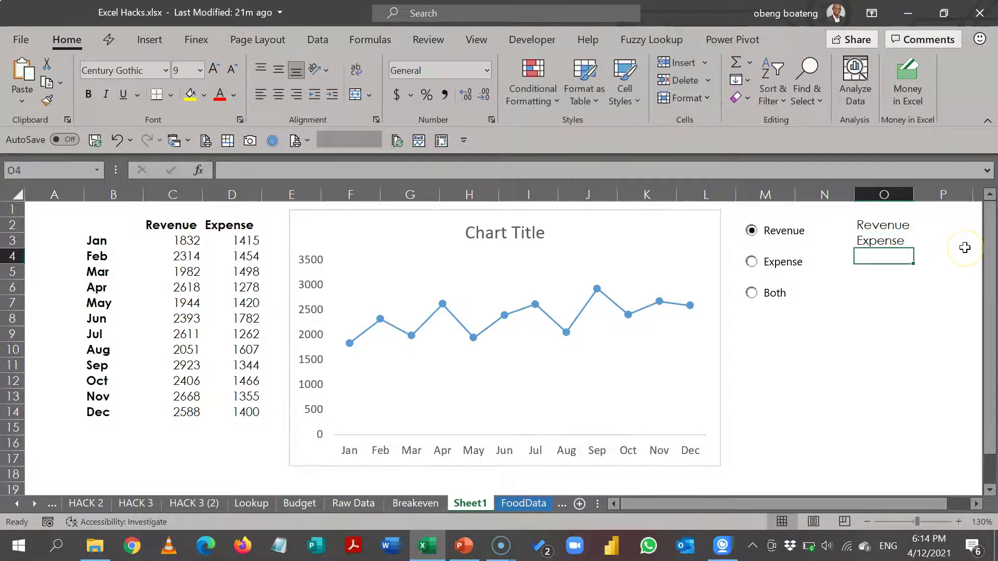
text(Both)
key(Return)
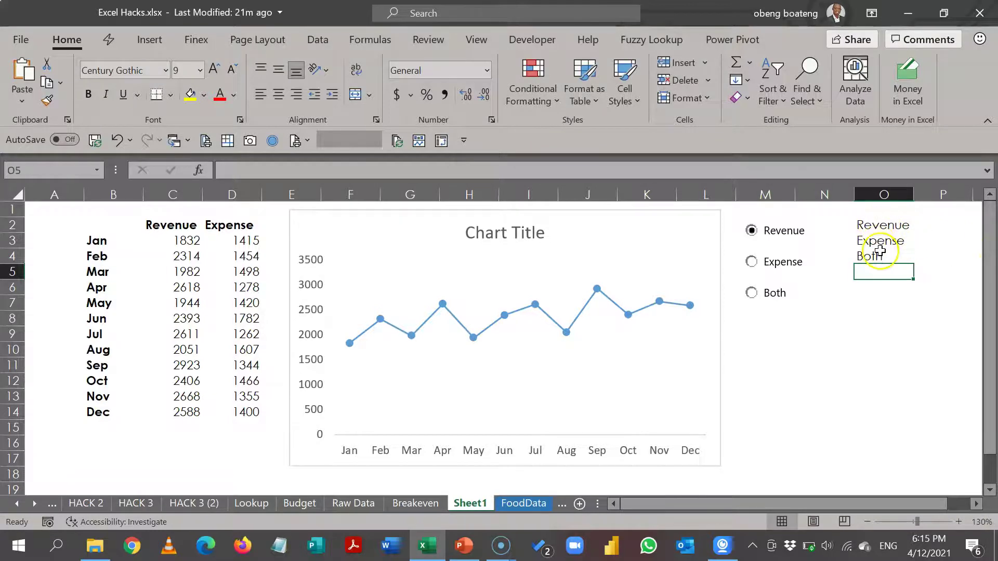
drag(643, 217, 663, 240)
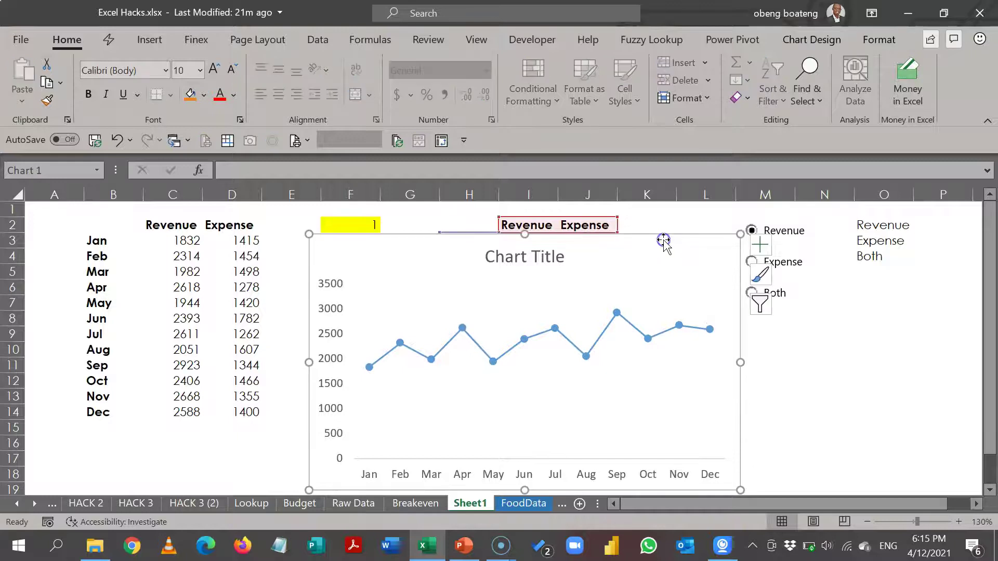
- With Both selected, enter =INDEX(O2:O4,F2) in O7 and make it bold
click(837, 289)
click(886, 299)
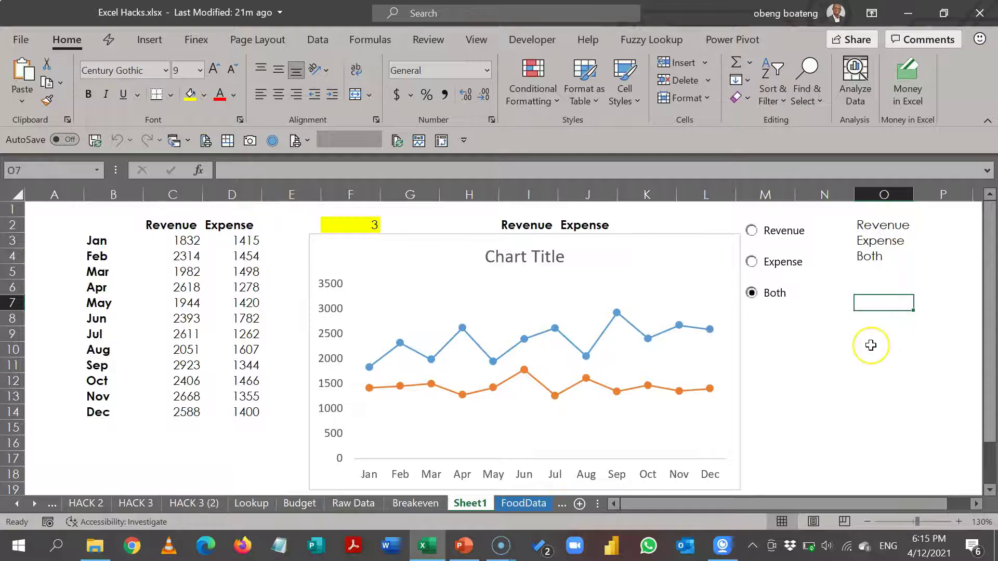
text(=INDEX()
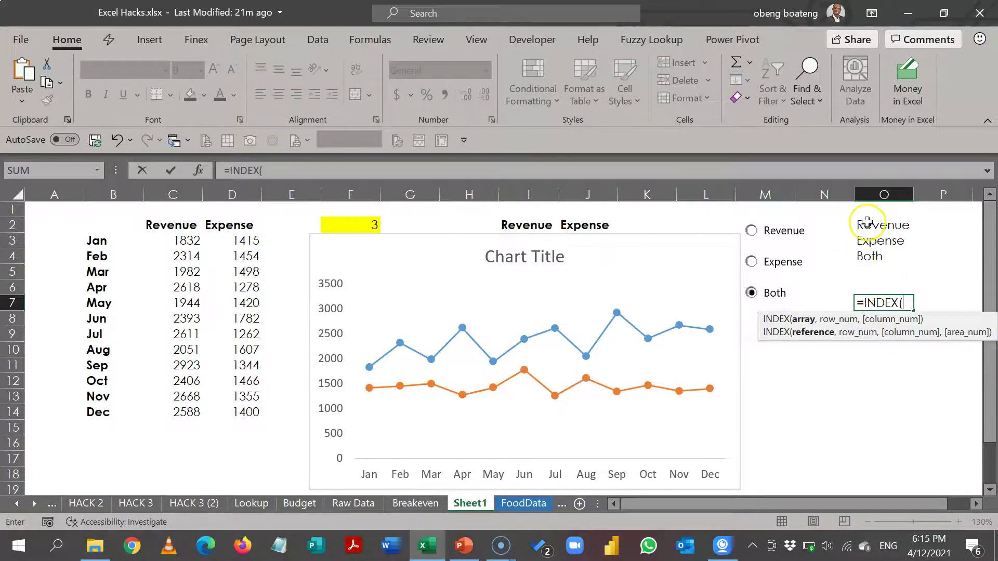
drag(866, 225, 871, 254)
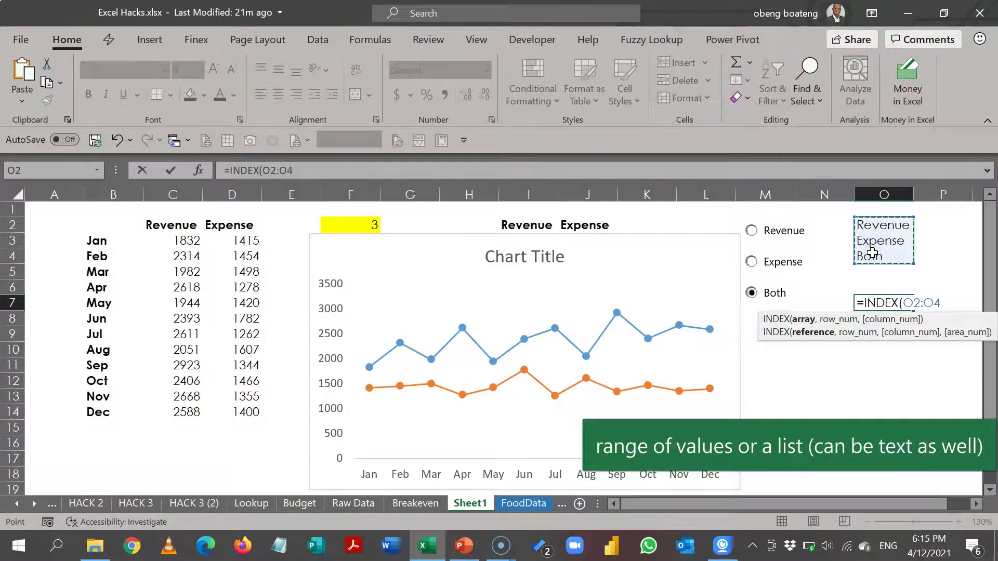
text(,)
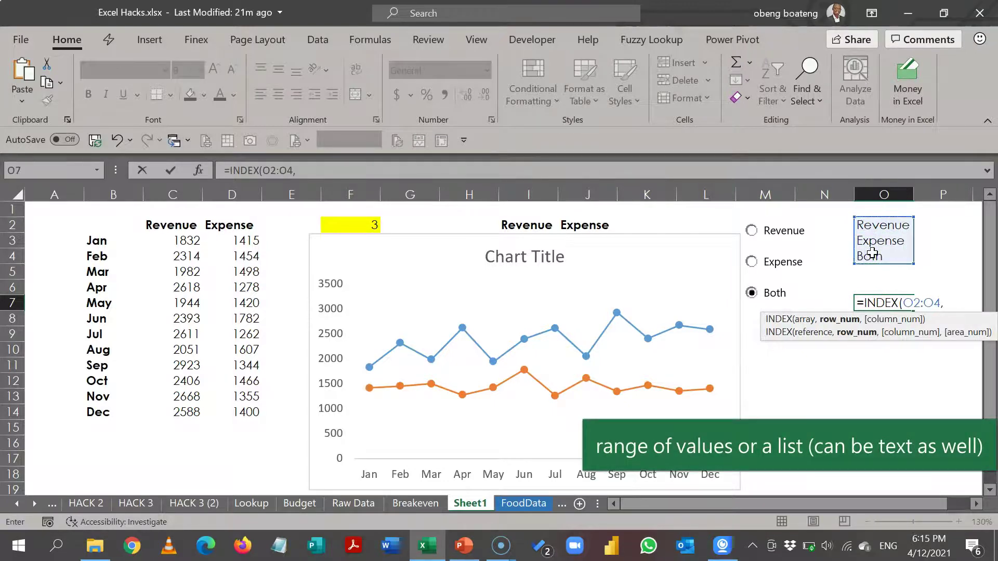
click(373, 224)
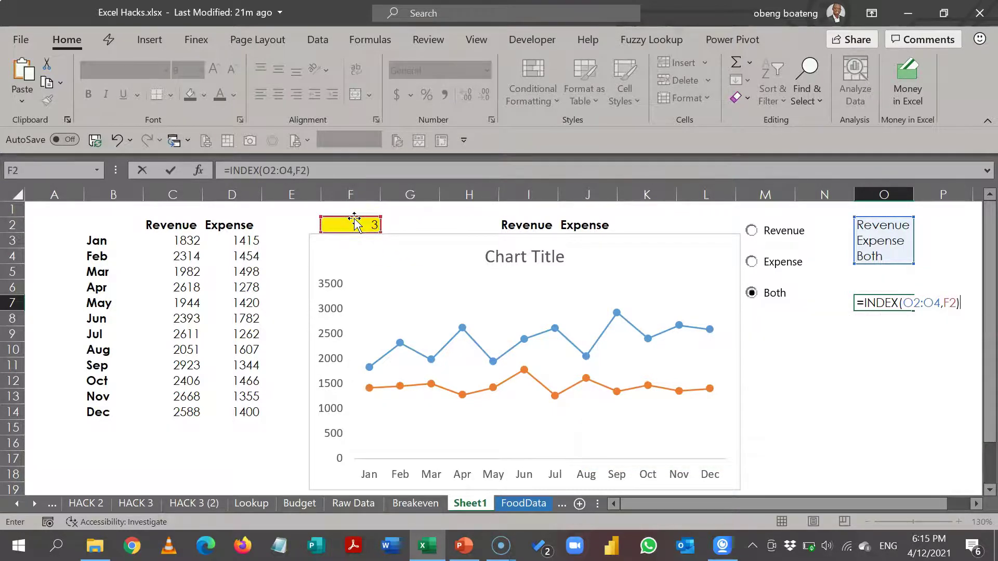
key(Return)
key(Up)
key(ctrl+b)
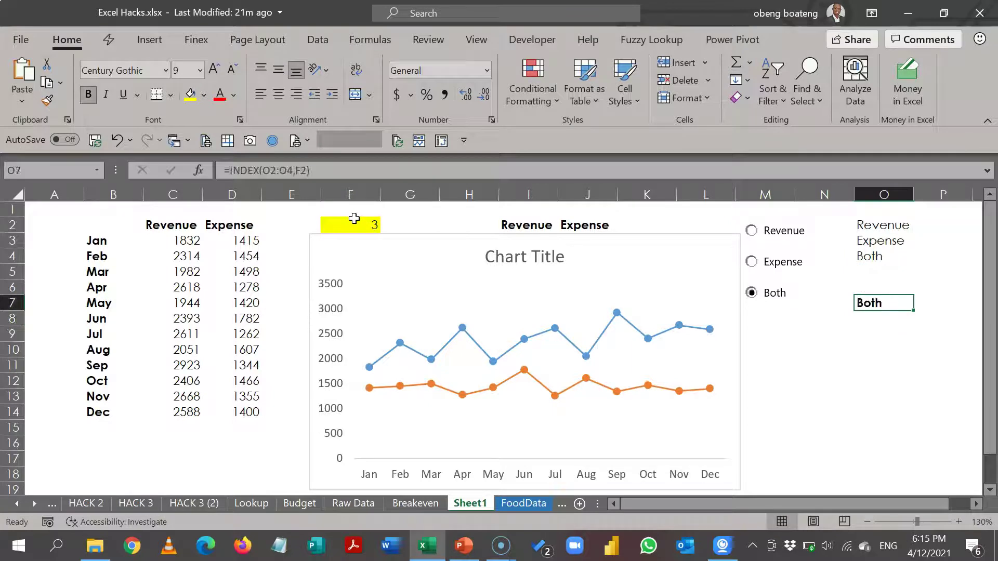
- Choose Revenue and set the chart title to =O7 so it reads Revenue
click(753, 263)
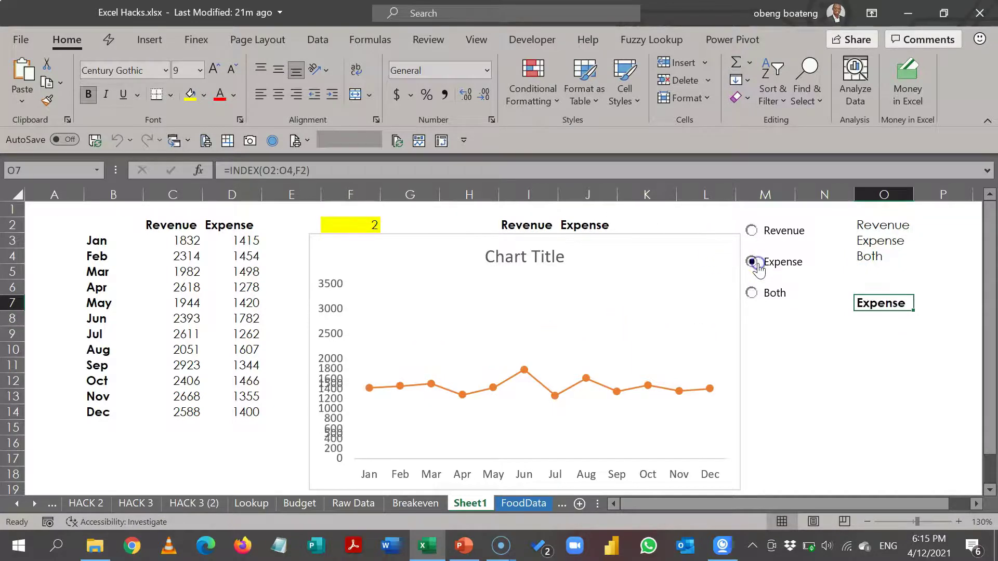
click(751, 230)
click(545, 240)
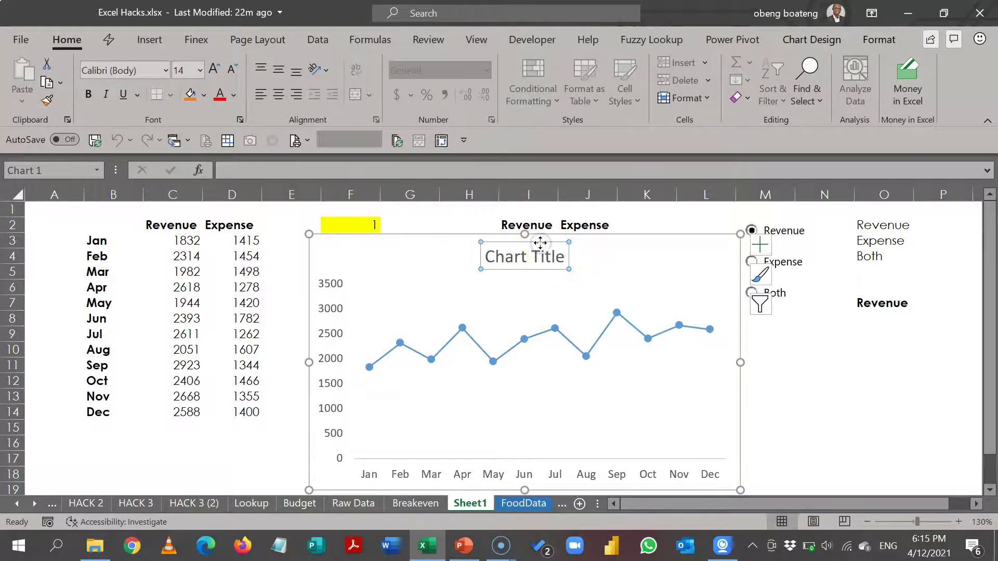
click(437, 173)
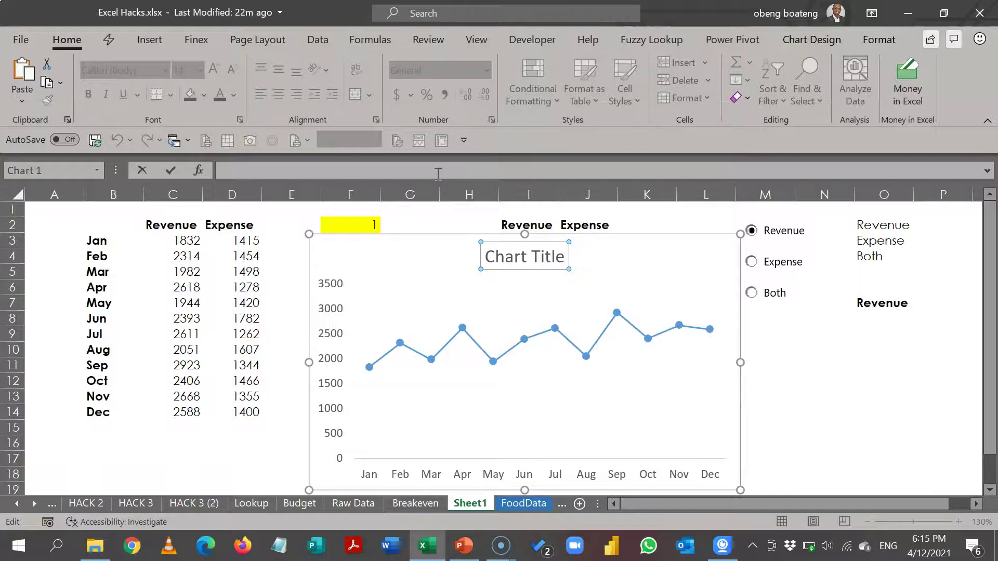
text(=)
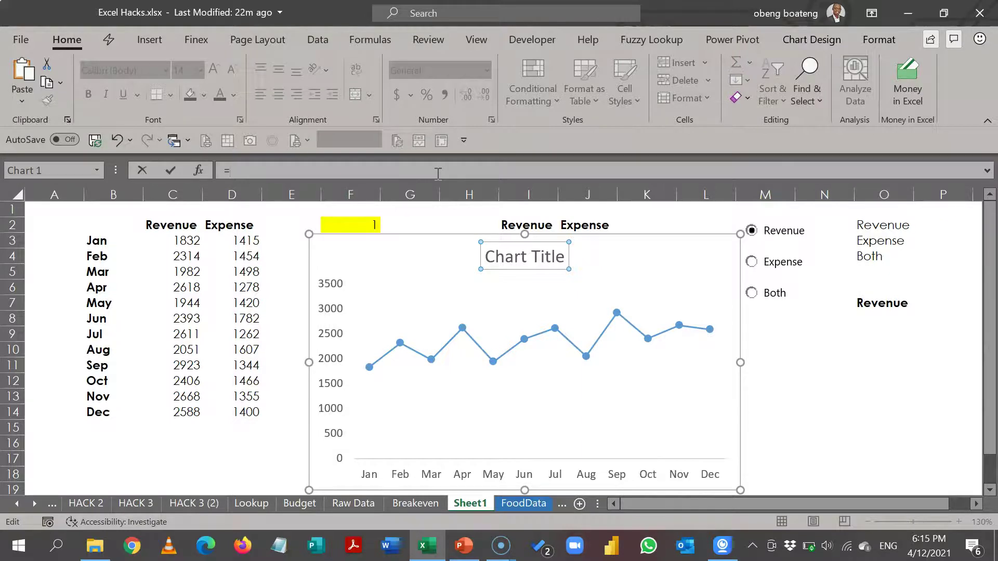
click(869, 299)
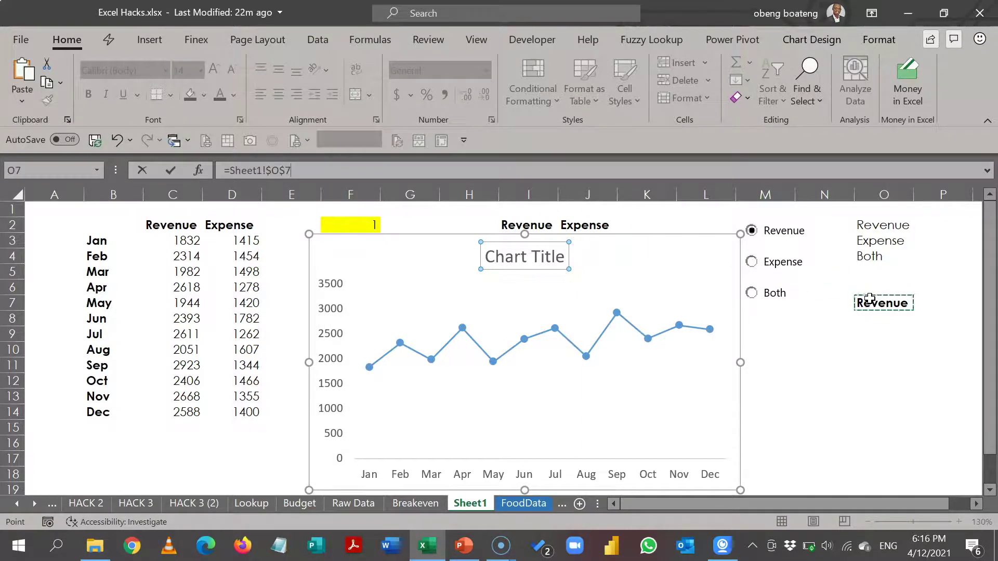
key(Return)
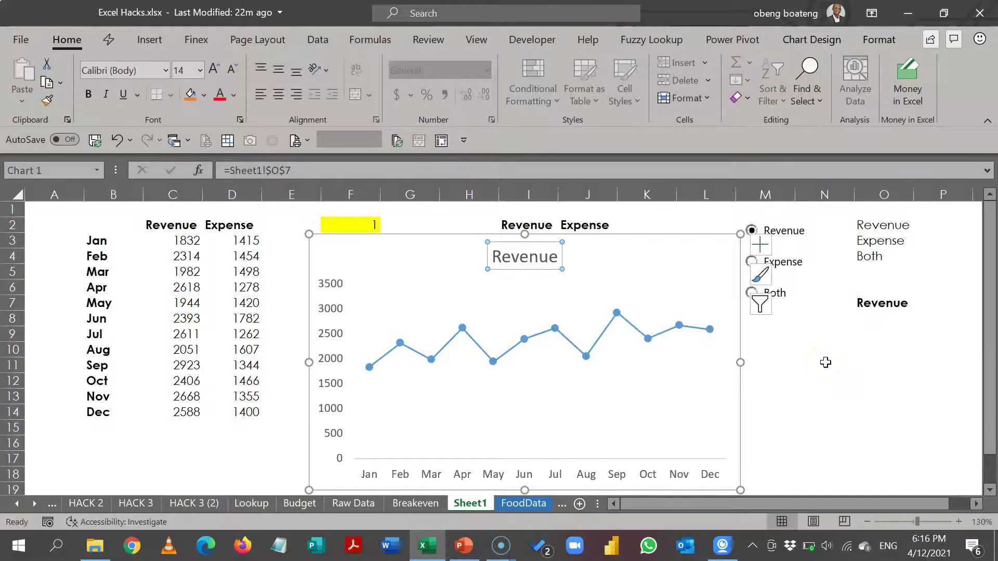
click(823, 393)
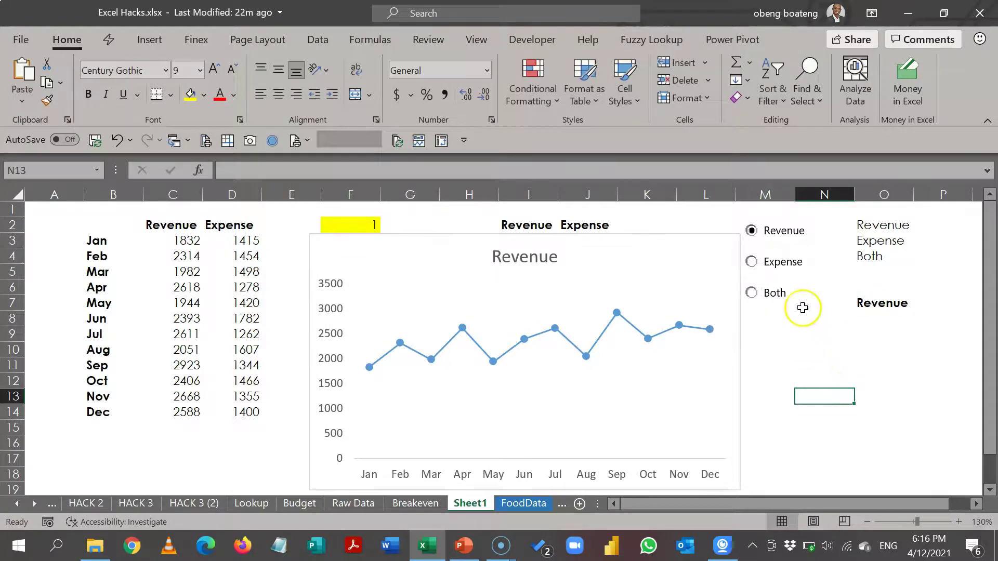
click(751, 263)
click(752, 293)
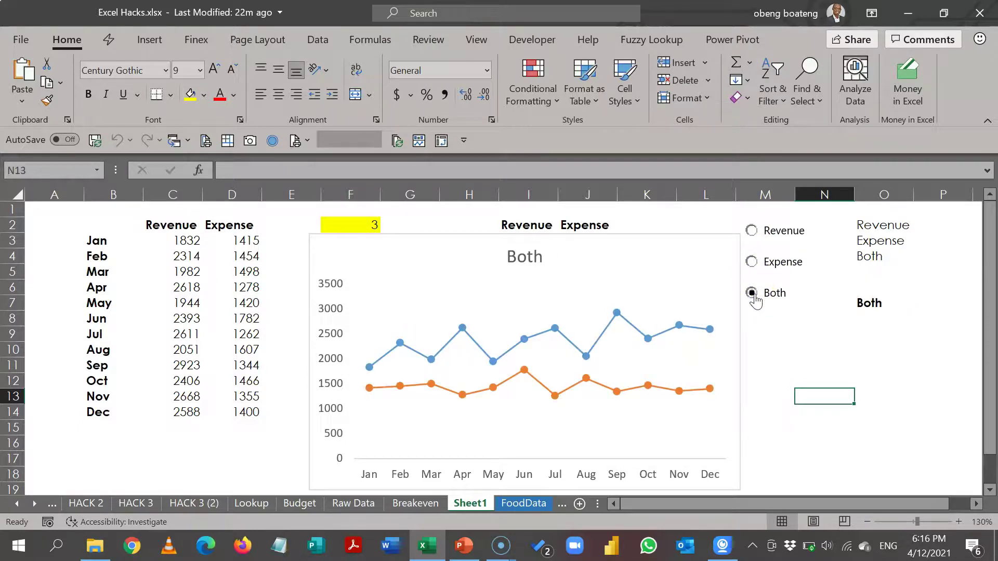
click(751, 262)
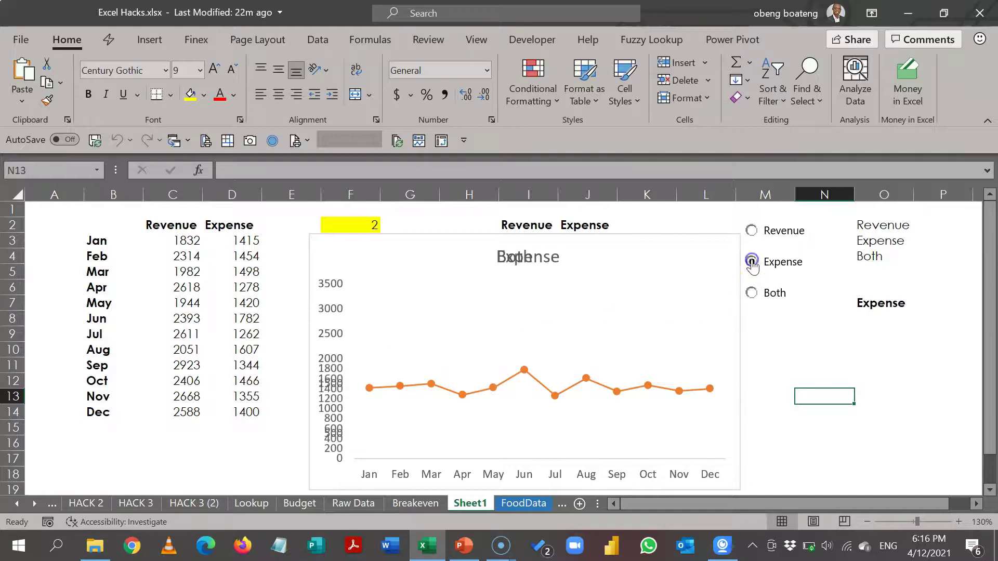
click(752, 231)
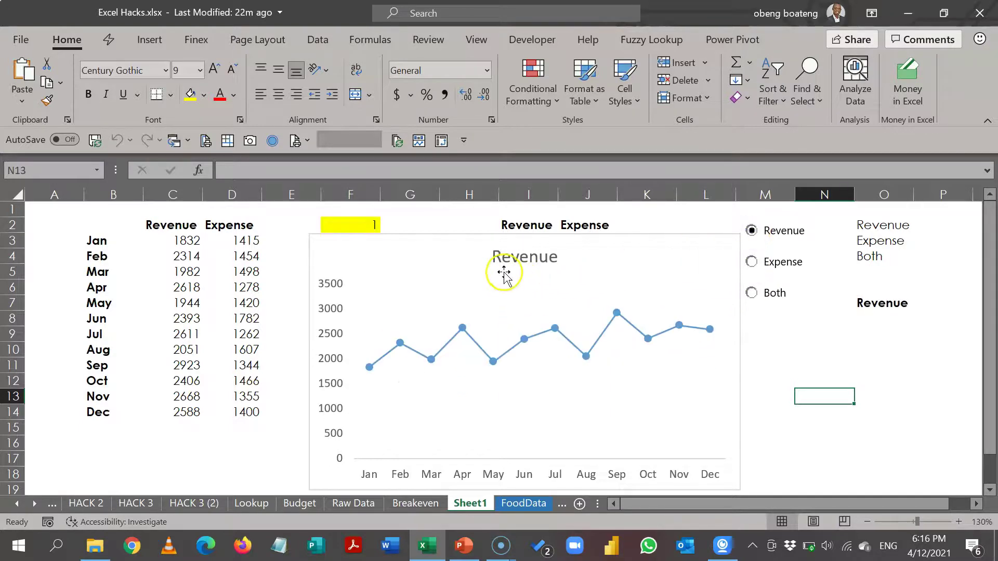